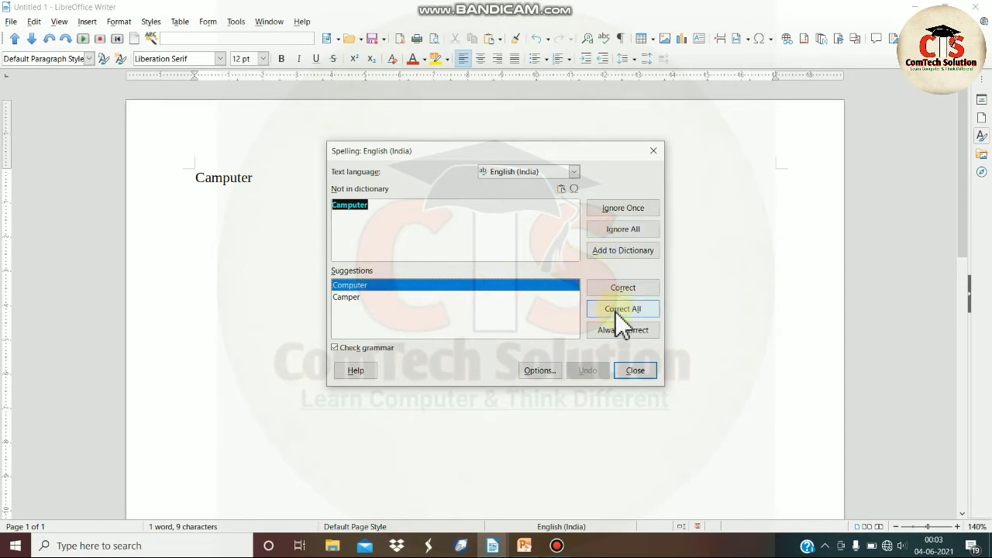
- Correct the misspelled word "Camputer" to the suggested "Computer" and close the finished spelling check
left_click(632, 288)
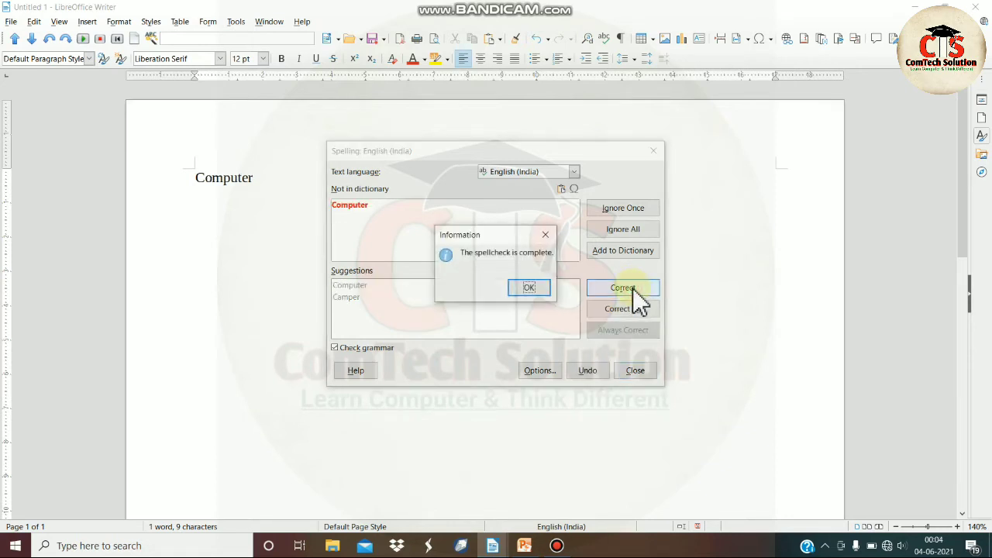
left_click(532, 288)
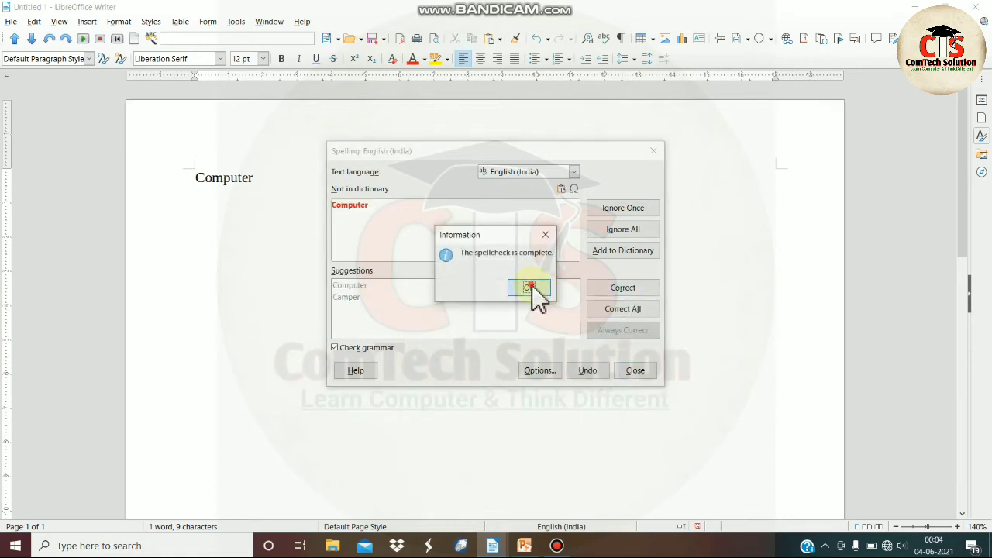
left_click(654, 150)
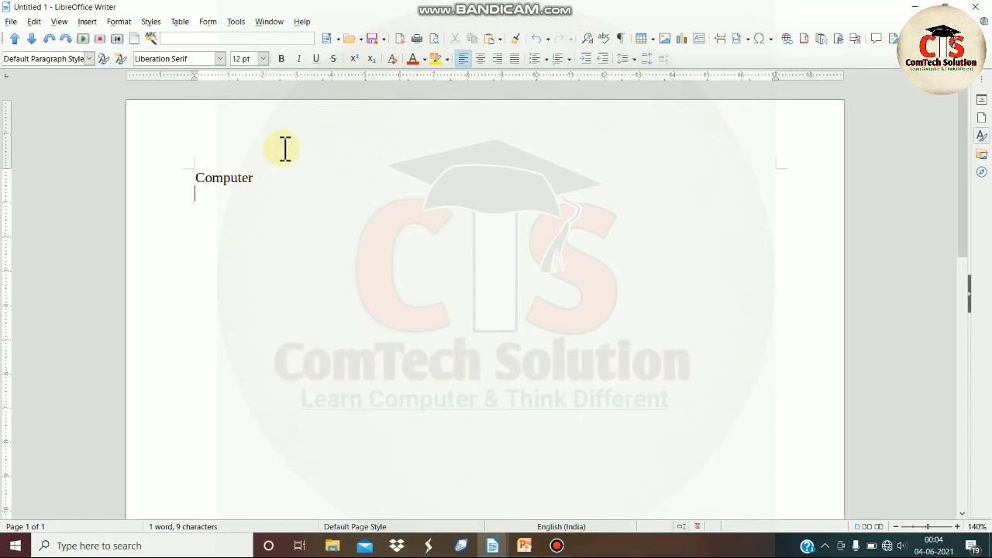
- Enter the deliberately misspelled word "camputer" on the second line
left_click(236, 22)
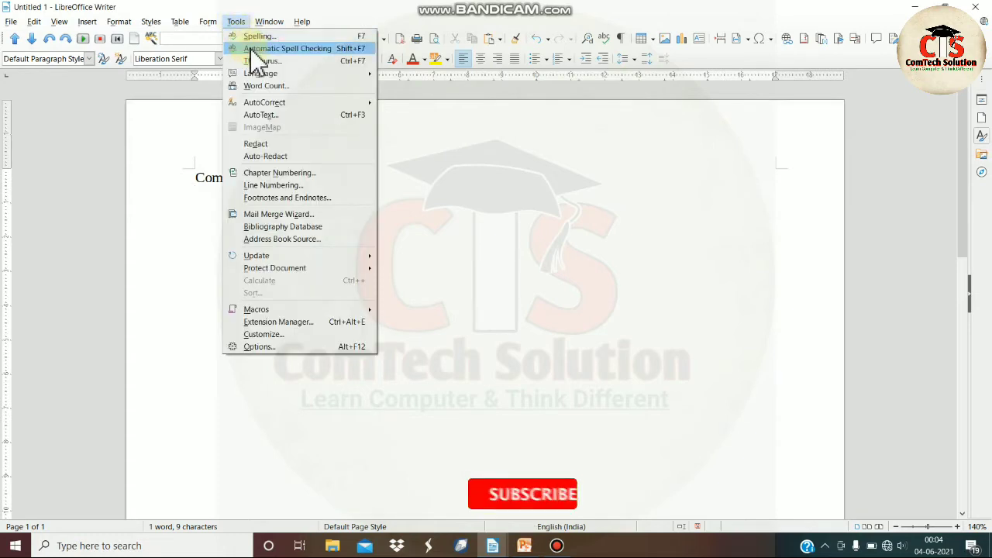
left_click(424, 157)
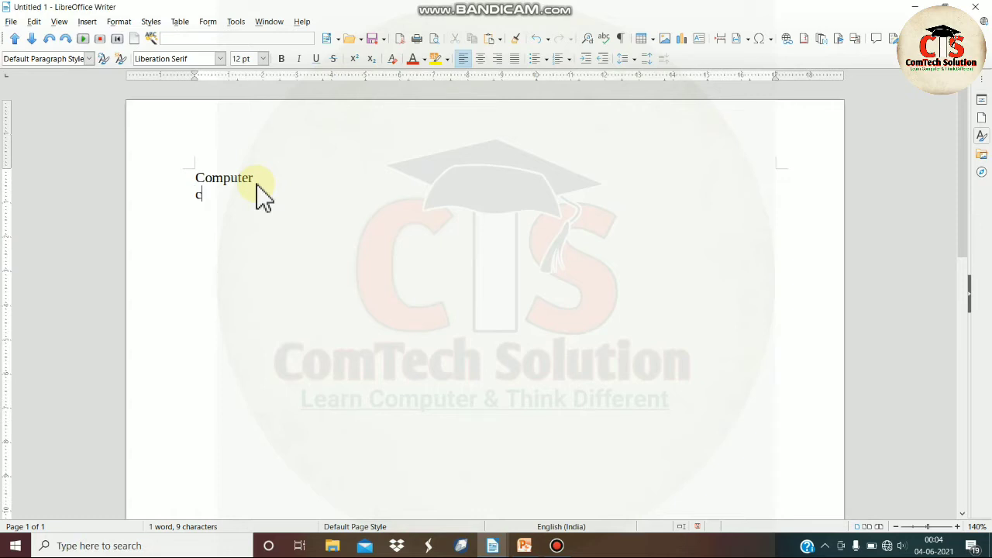
type("ompu")
key("BackSpace")
key("BackSpace")
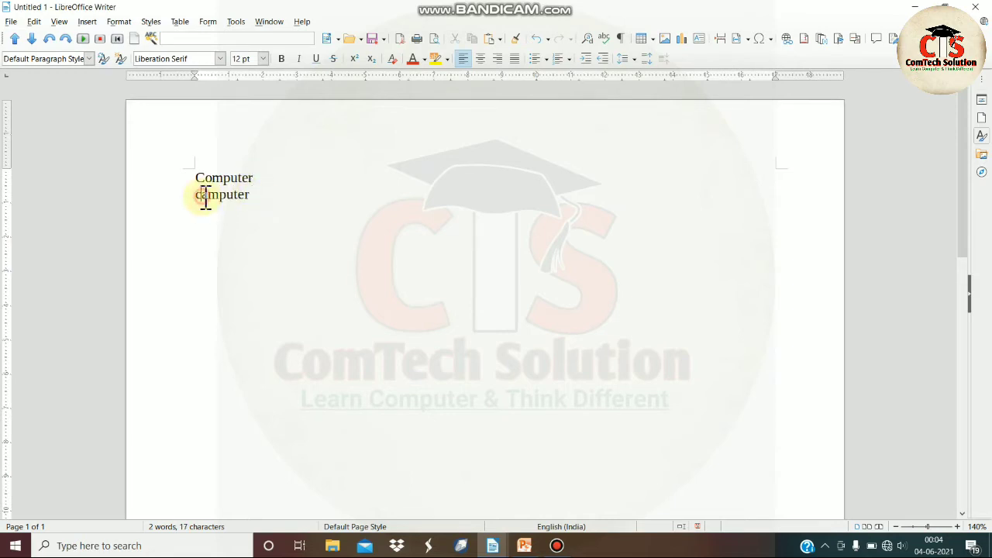
- Turn on automatic spell checking for the document
left_click(235, 20)
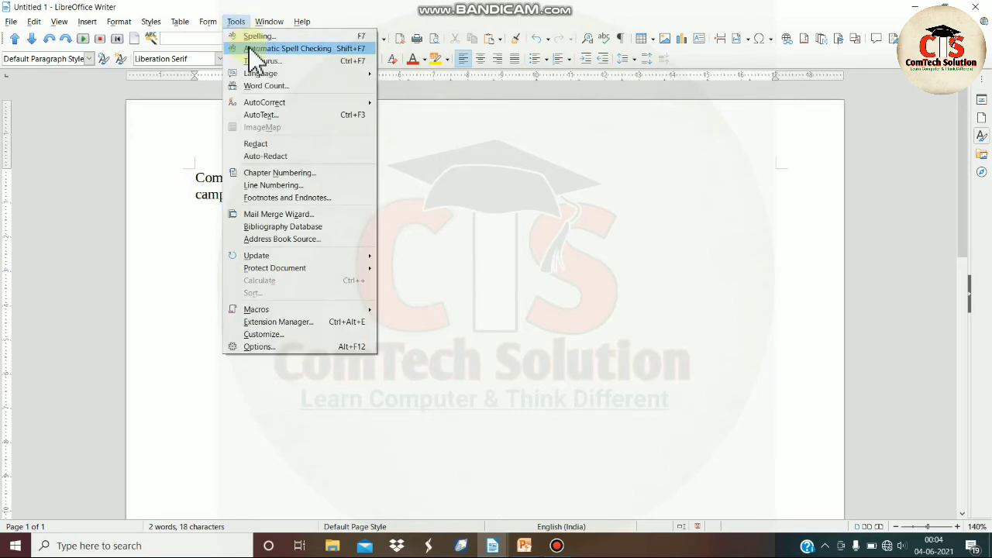
left_click(248, 49)
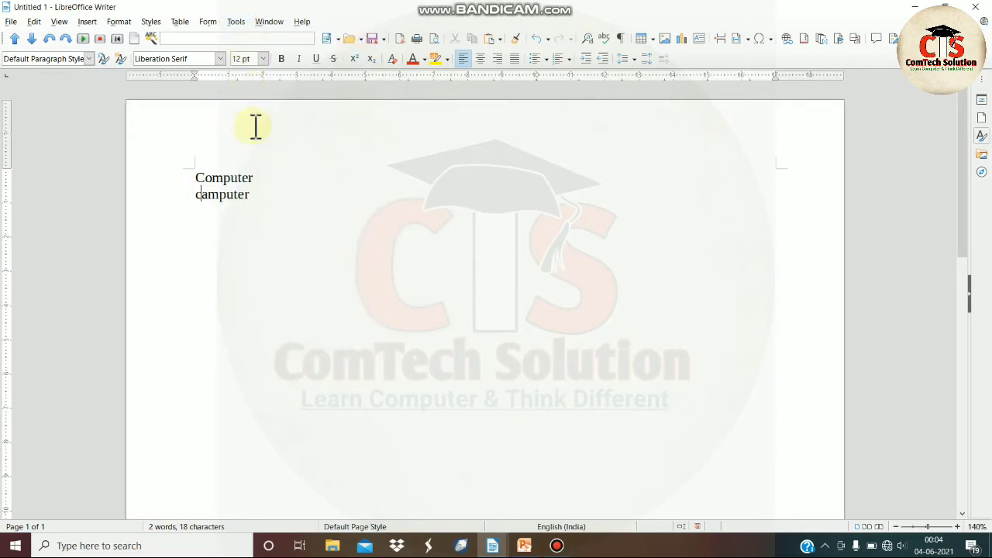
left_click(235, 21)
left_click(229, 223)
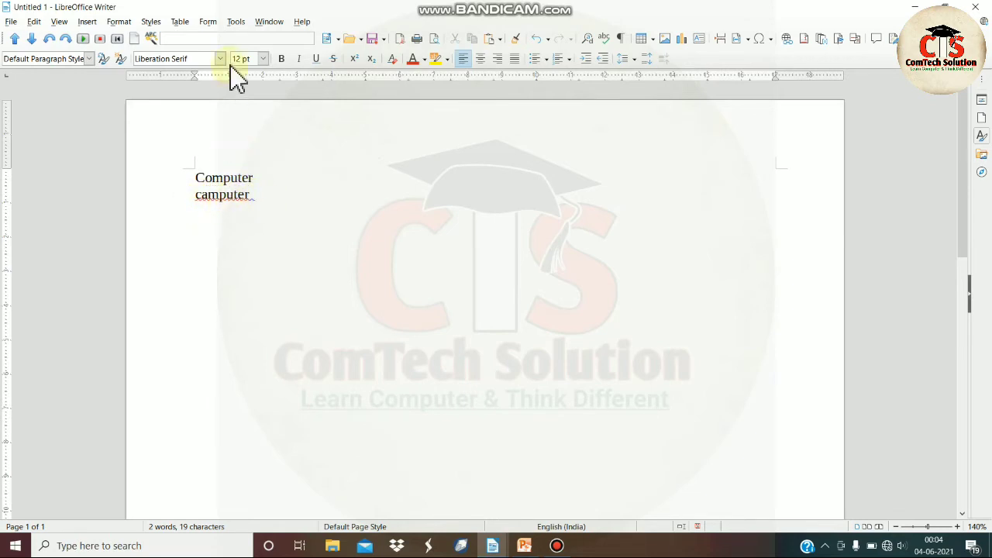
- Run the spelling check to correct "camputer" to "computer", close it and retype the word's final "r"
left_click(236, 22)
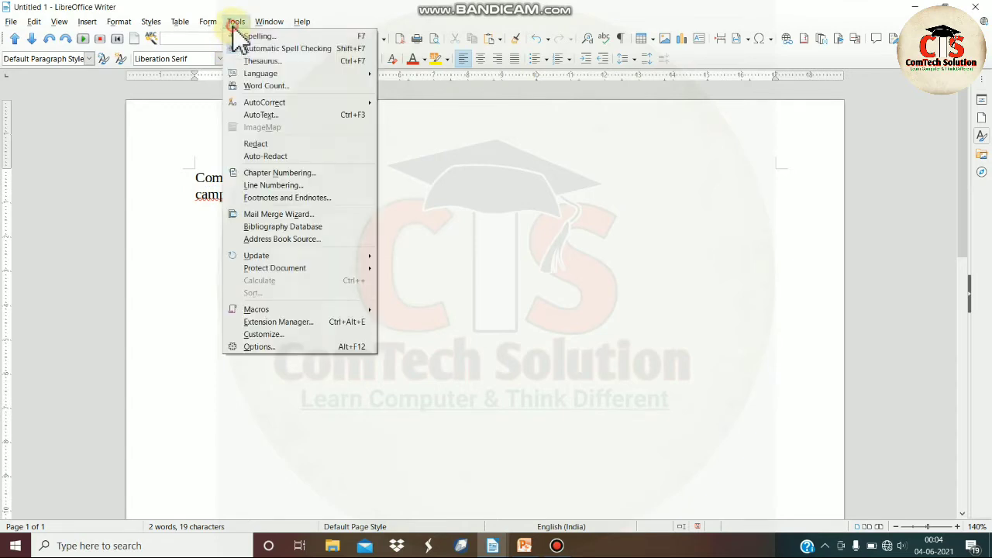
left_click(284, 37)
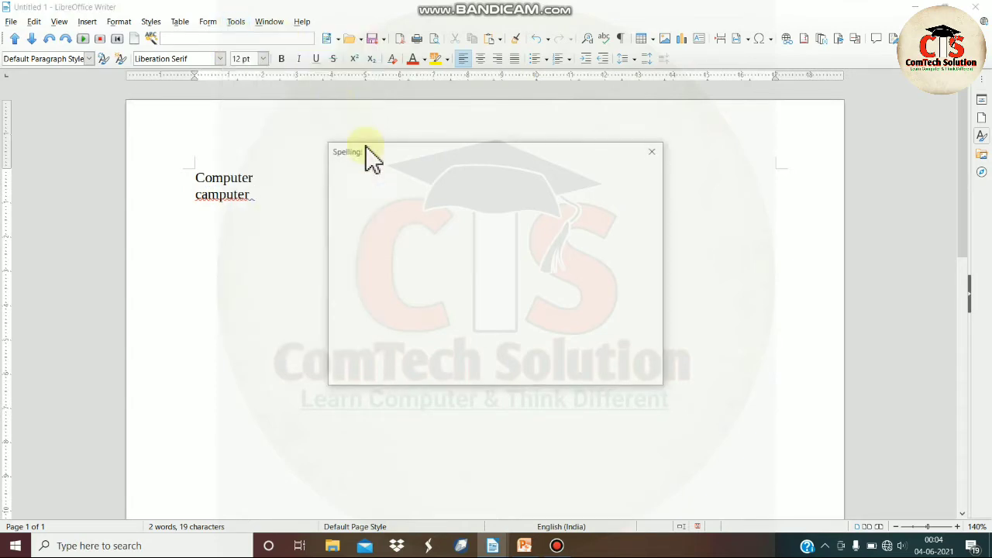
left_click(614, 288)
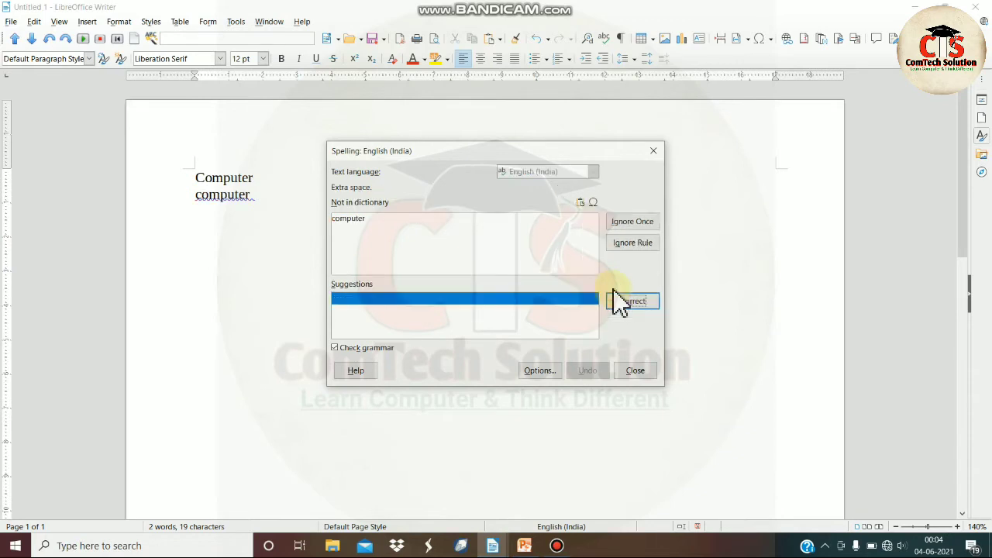
left_click(657, 153)
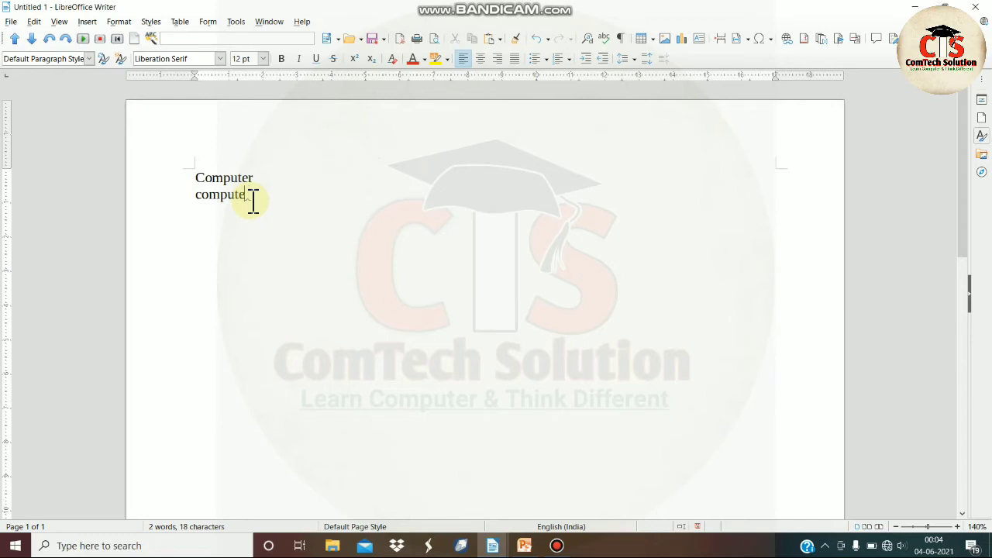
type("r")
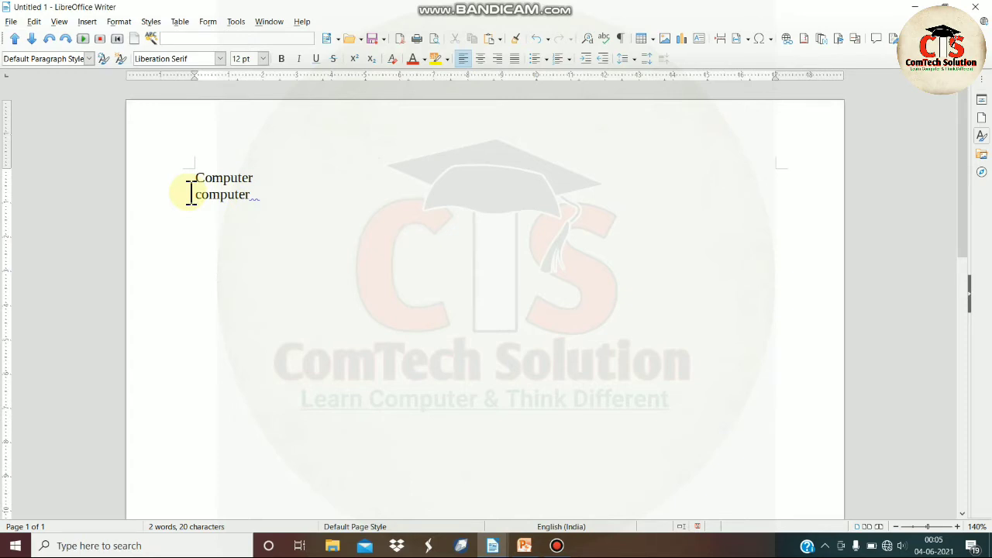
- Switch to the Table And Contents.odt document and clear its text selection
left_click(233, 22)
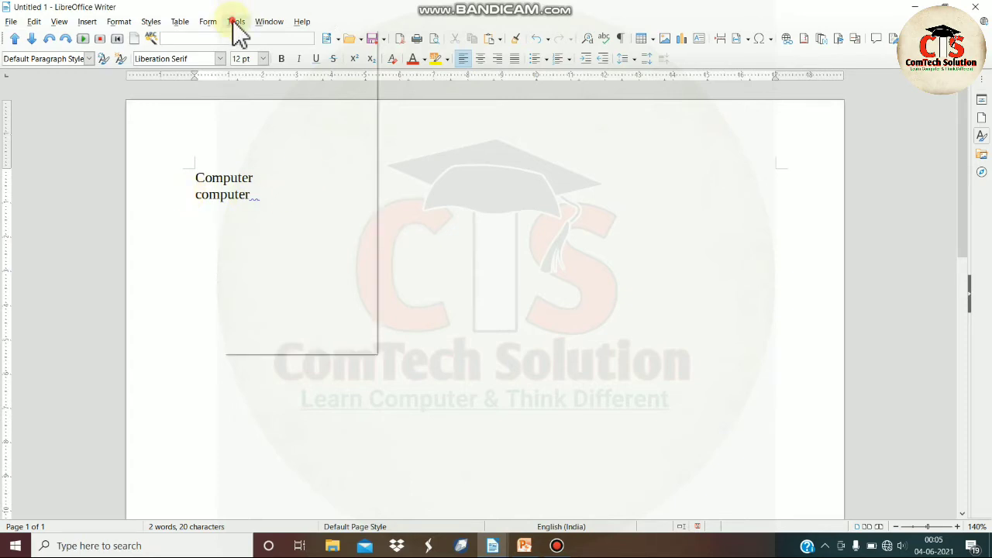
left_click(494, 547)
left_click(446, 490)
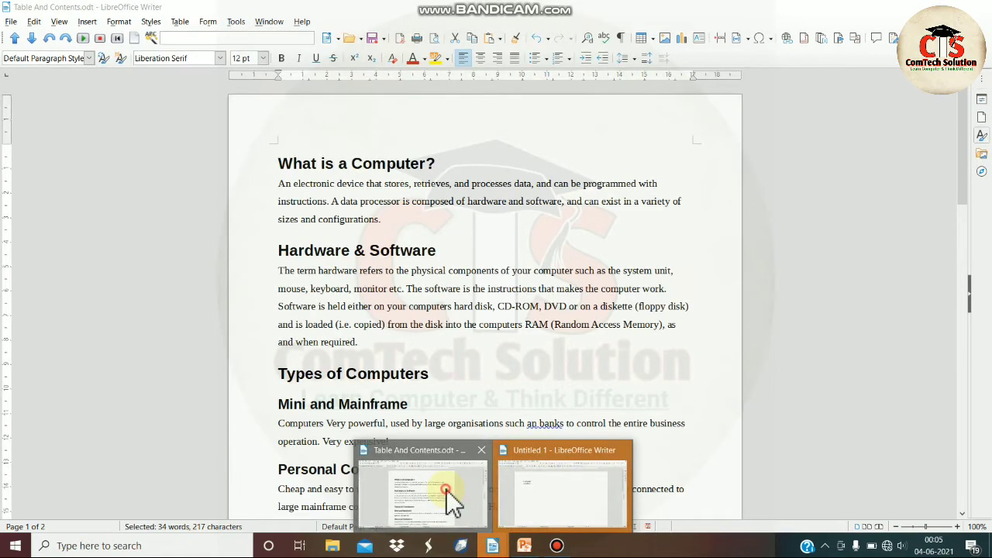
left_click(263, 190)
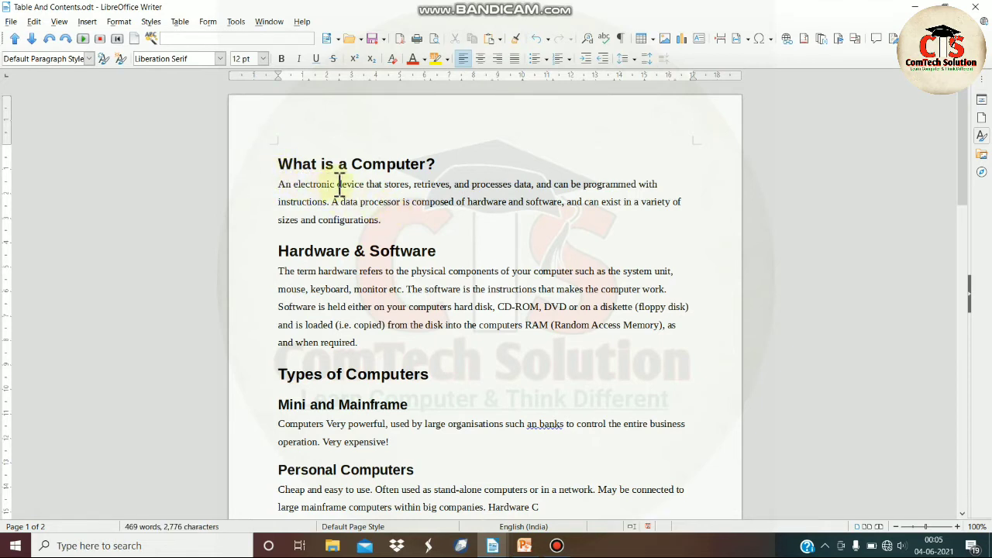
- Replace "device" in the first paragraph with the thesaurus alternative "design" and restore the space before "that"
left_click_drag(368, 185, 342, 186)
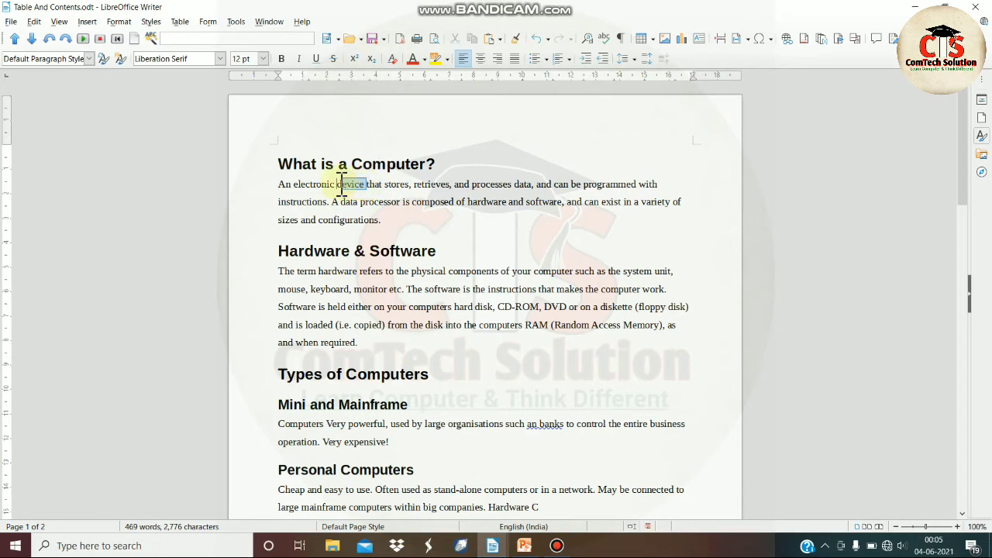
left_click(234, 22)
left_click(261, 61)
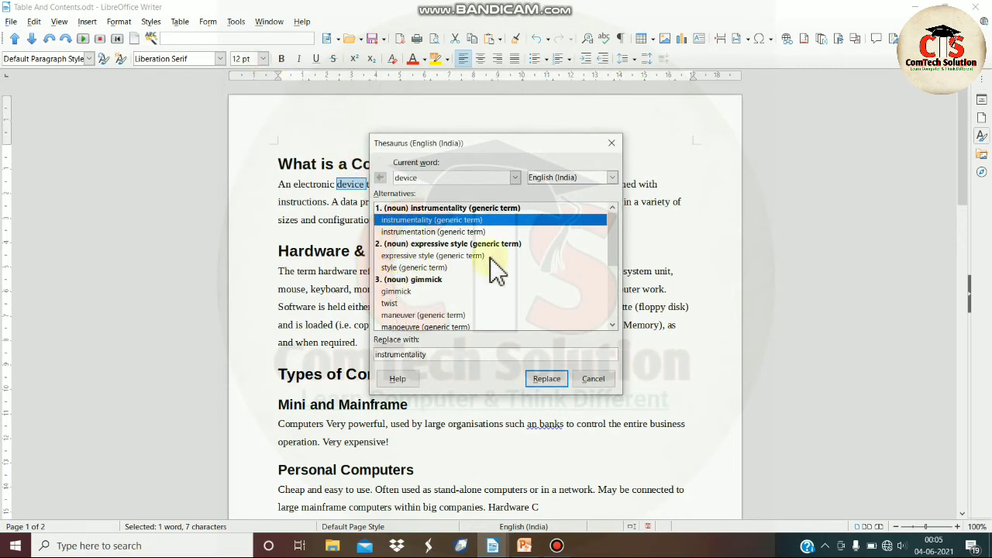
left_click_drag(613, 225, 620, 283)
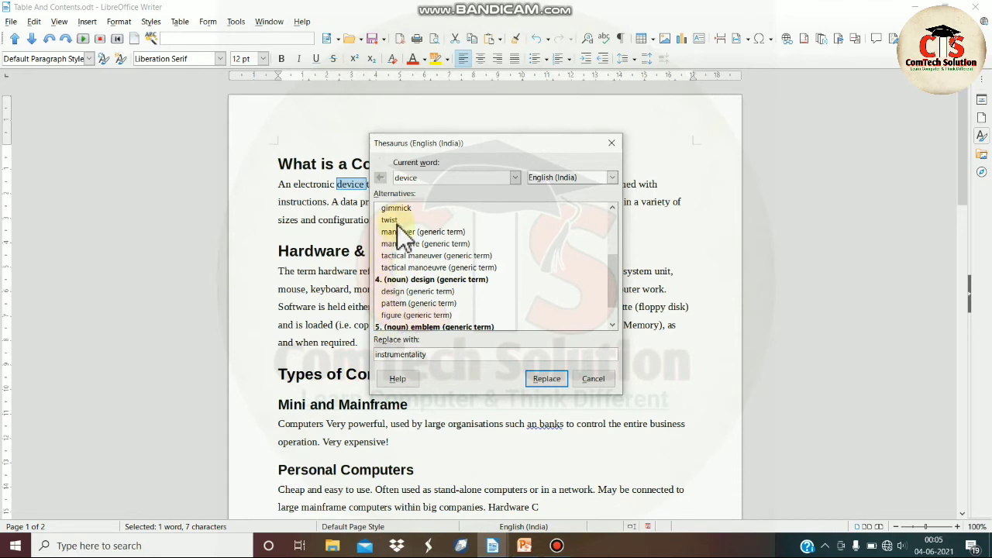
left_click(403, 292)
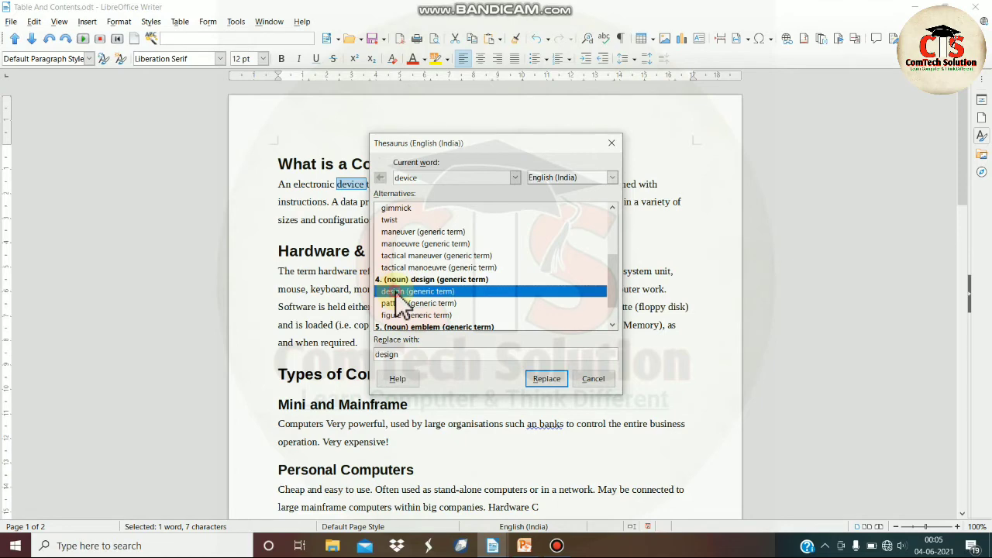
left_click(552, 381)
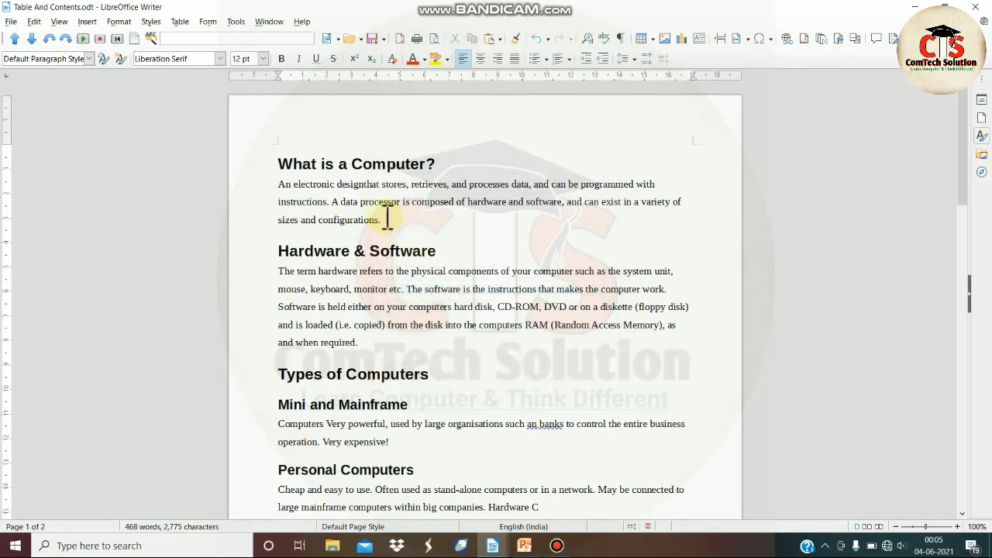
left_click(365, 184)
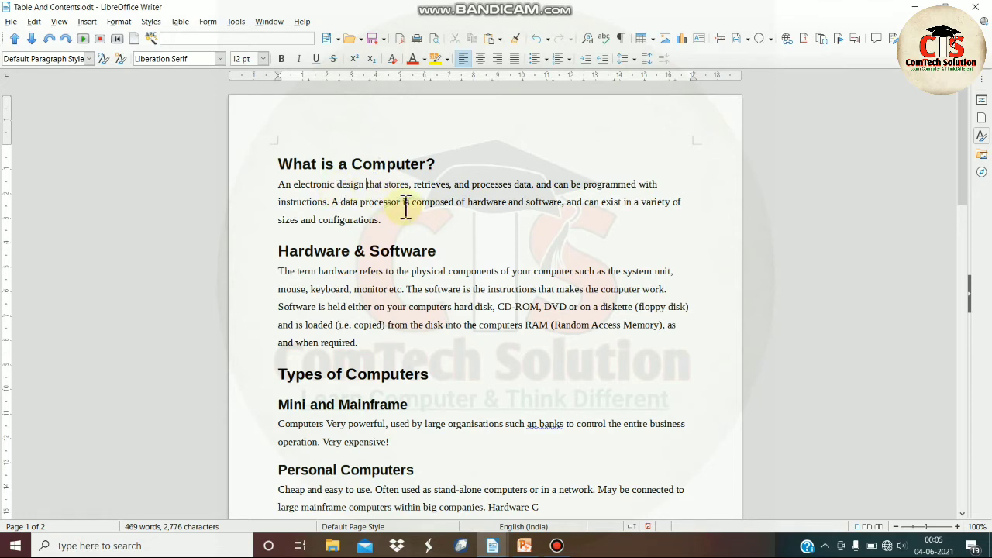
- Replace "data processor" in the first paragraph with the thesaurus alternative "computer"
left_click_drag(401, 203, 344, 203)
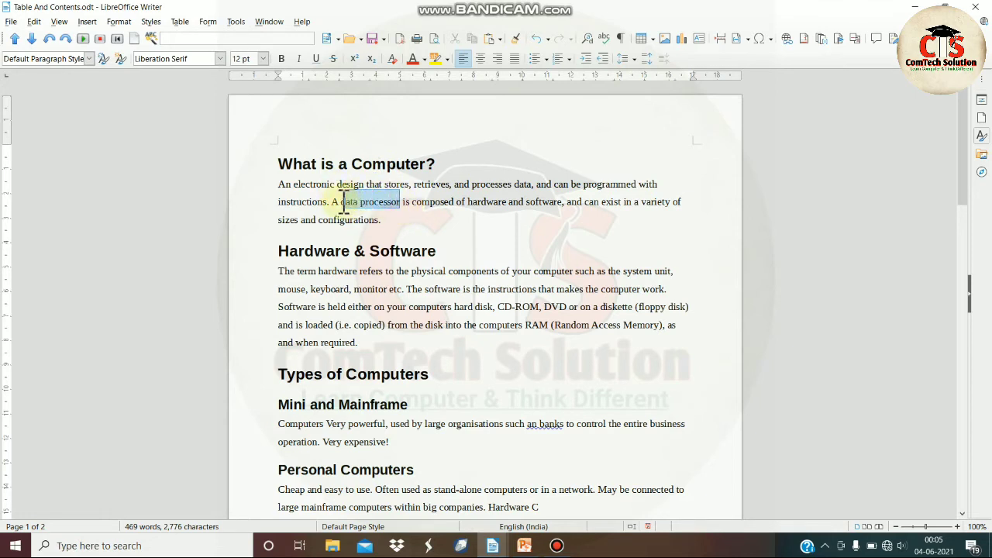
left_click(236, 21)
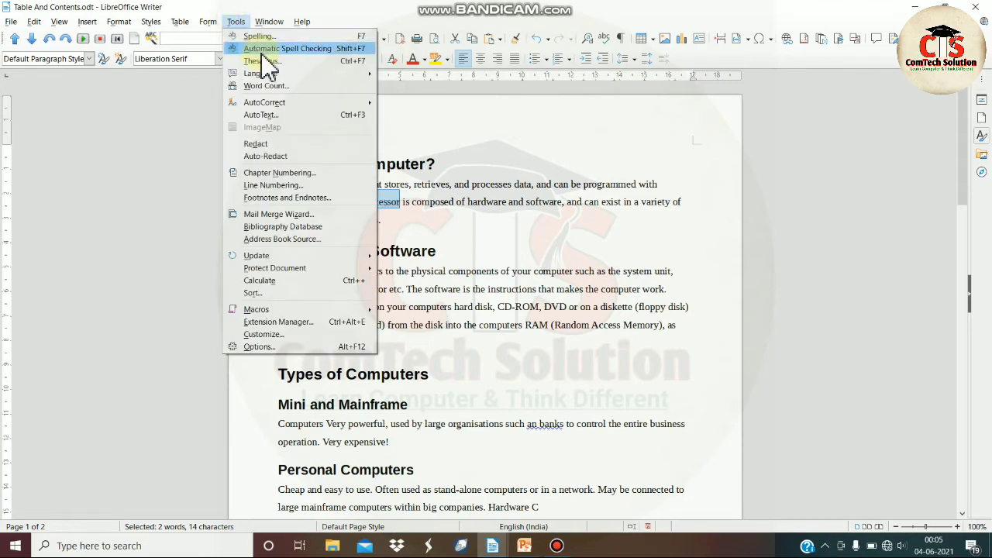
left_click(278, 62)
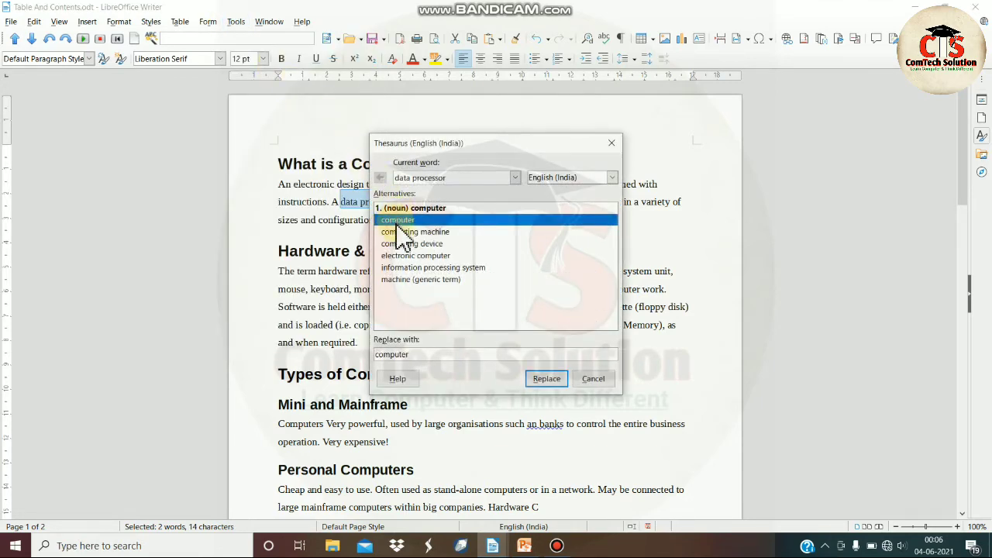
left_click(546, 379)
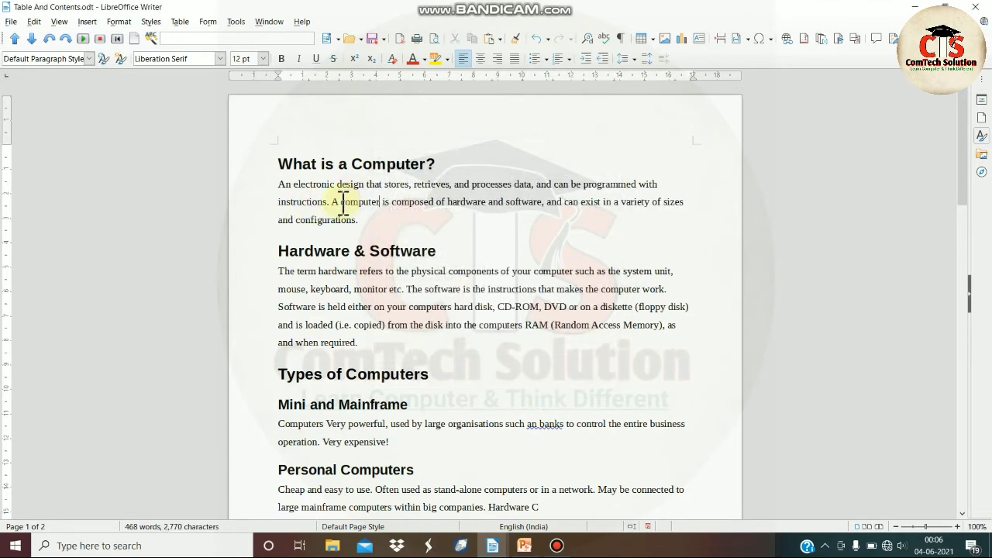
- Select the word "computer" in the first paragraph and look at the available language options
left_click_drag(343, 202, 384, 203)
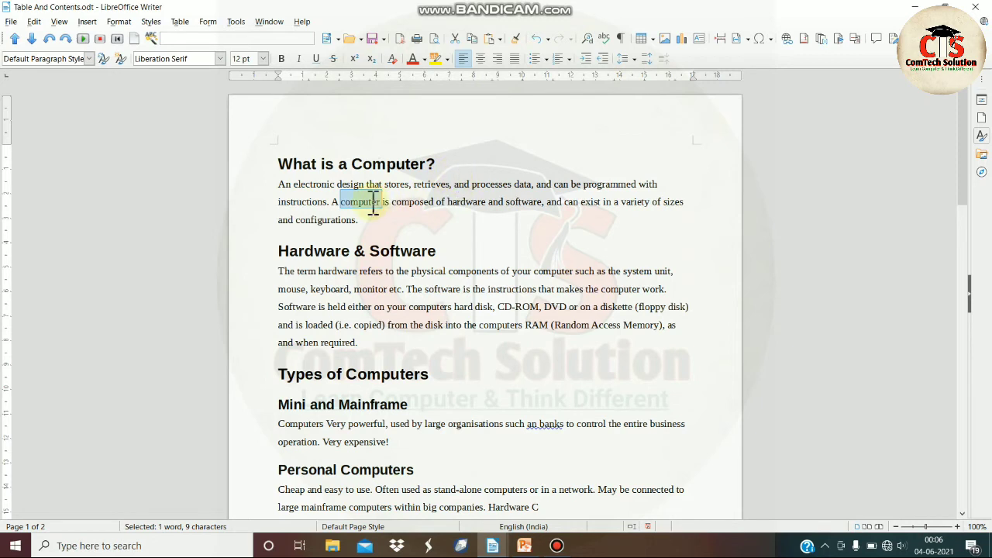
left_click(234, 23)
mouse_move(268, 74)
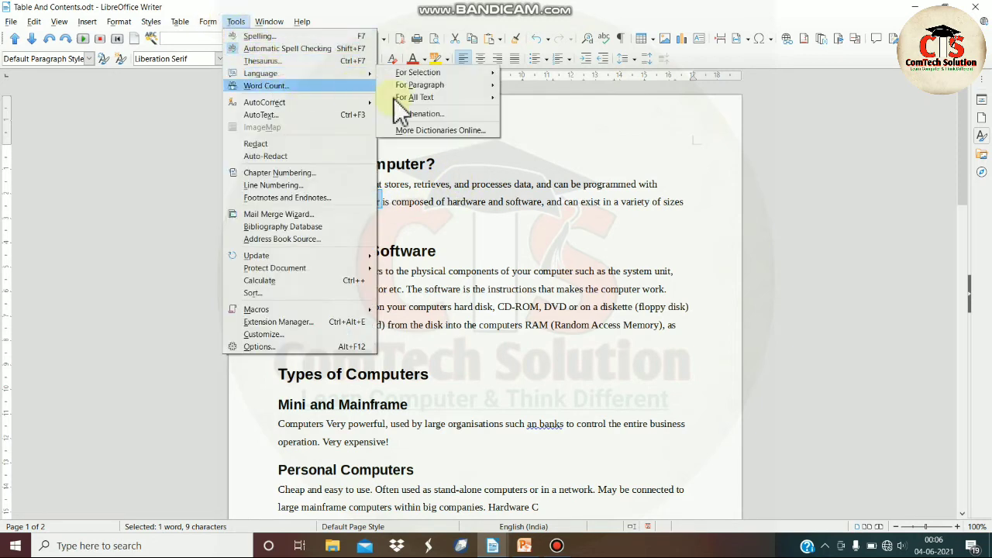
left_click(526, 165)
- Switch to the Untitled 1 document and enter "color colour" on a new third line
mouse_move(493, 547)
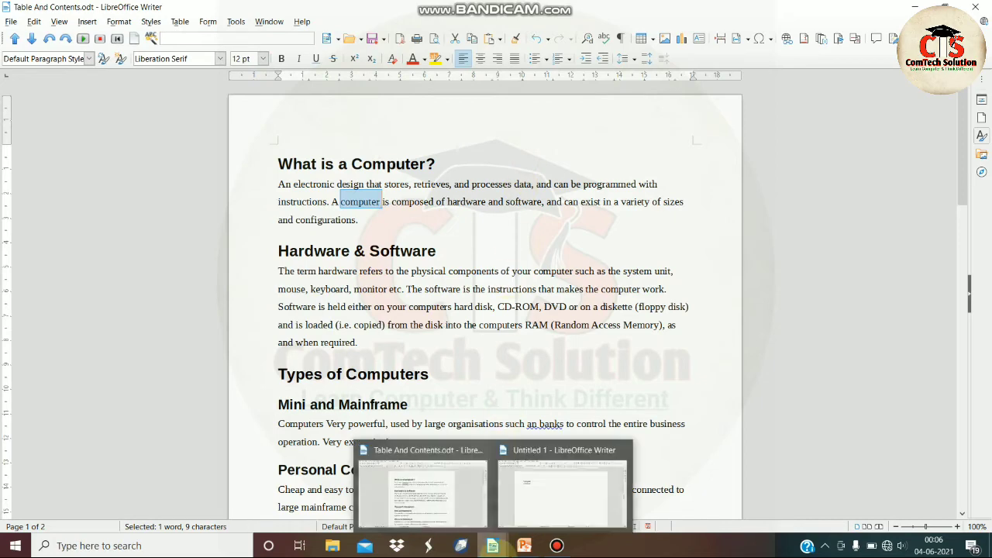
left_click(559, 504)
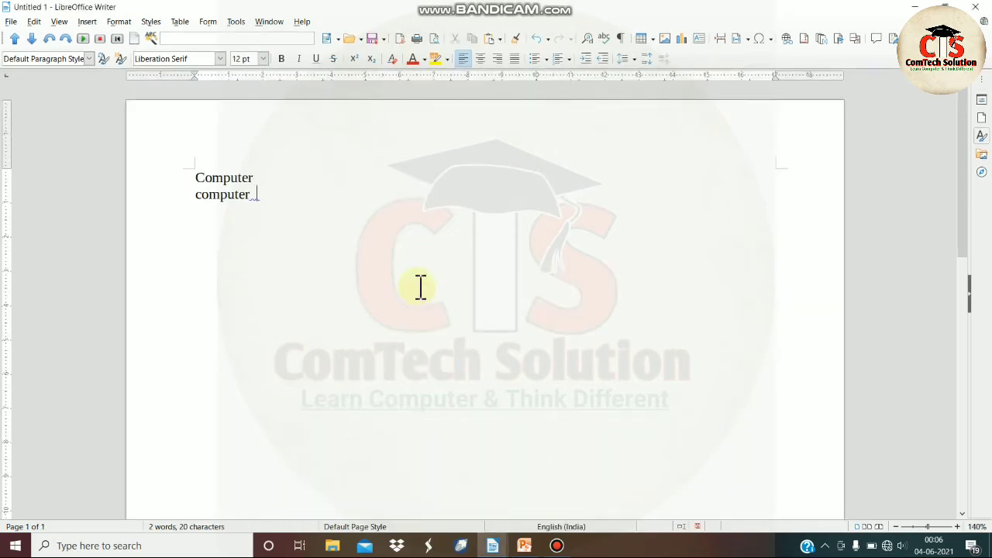
left_click(287, 208)
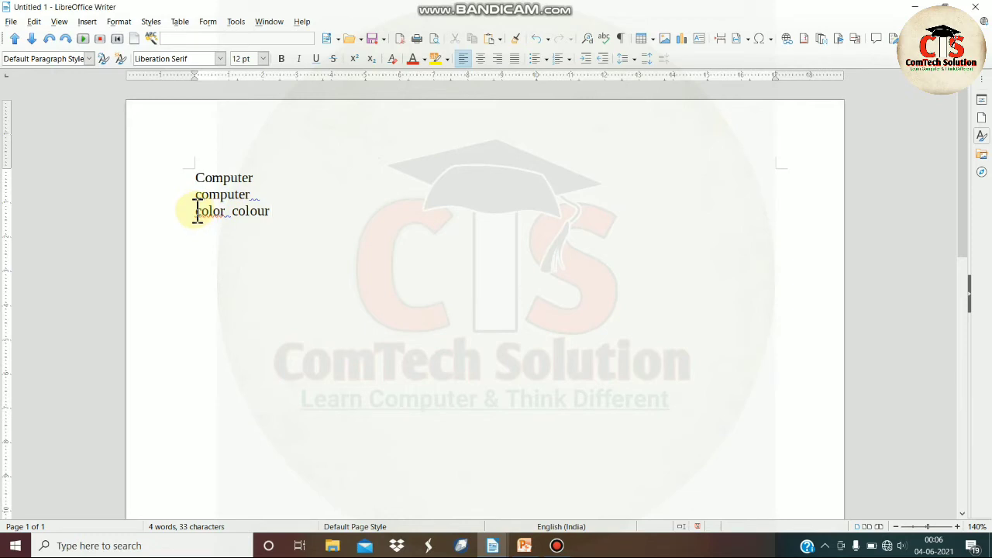
- Set the language of the word "colour" on the third line to English (USA) for the selection only
left_click_drag(197, 211, 229, 212)
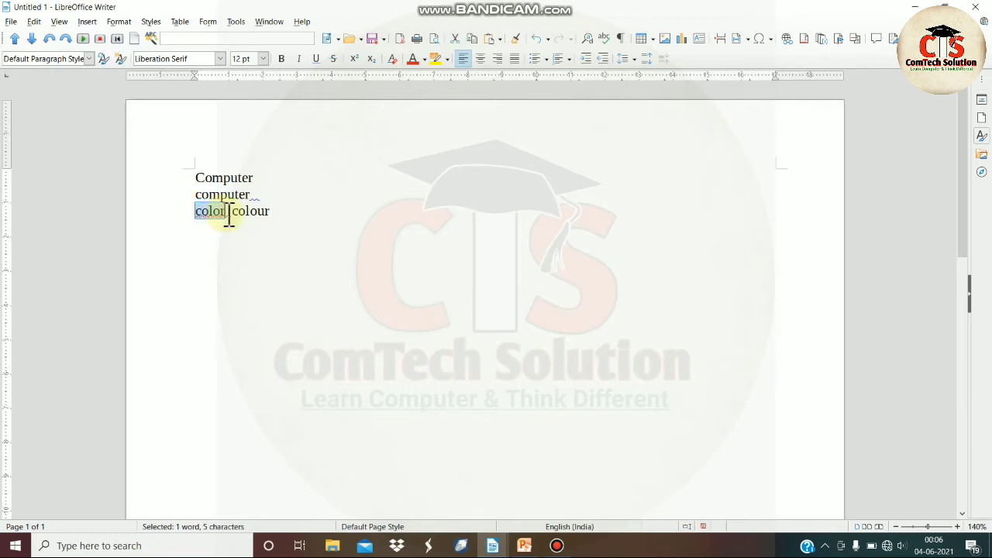
left_click_drag(232, 214, 275, 215)
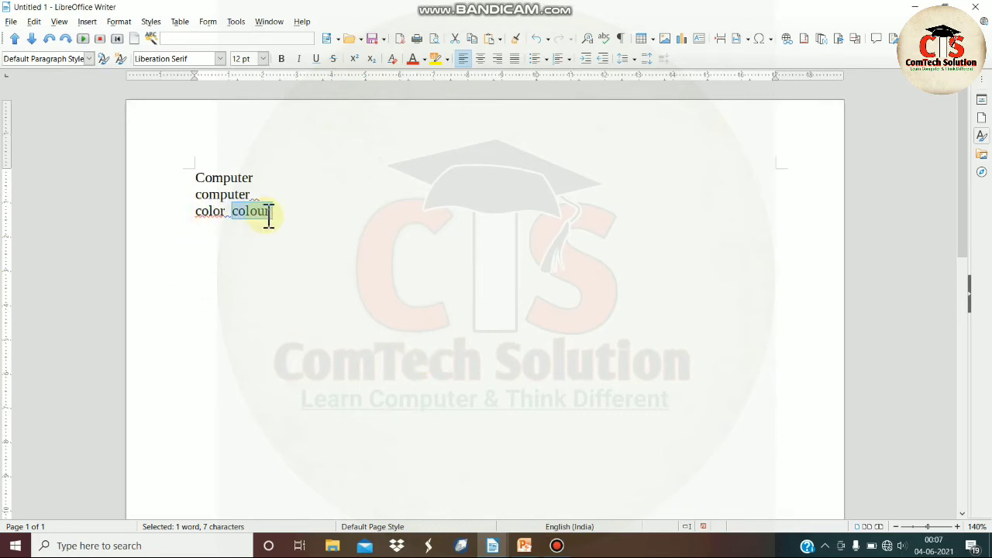
left_click(236, 22)
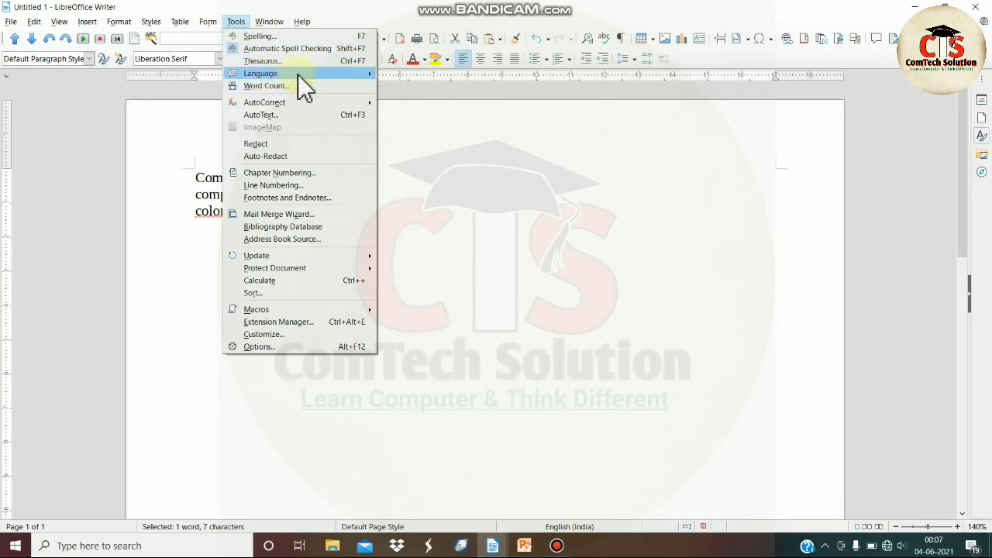
mouse_move(333, 74)
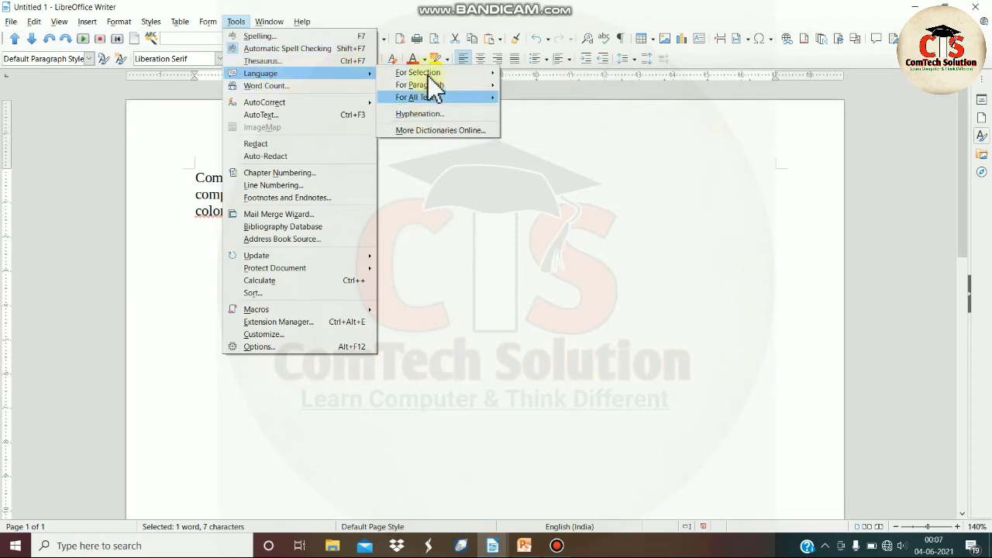
mouse_move(450, 74)
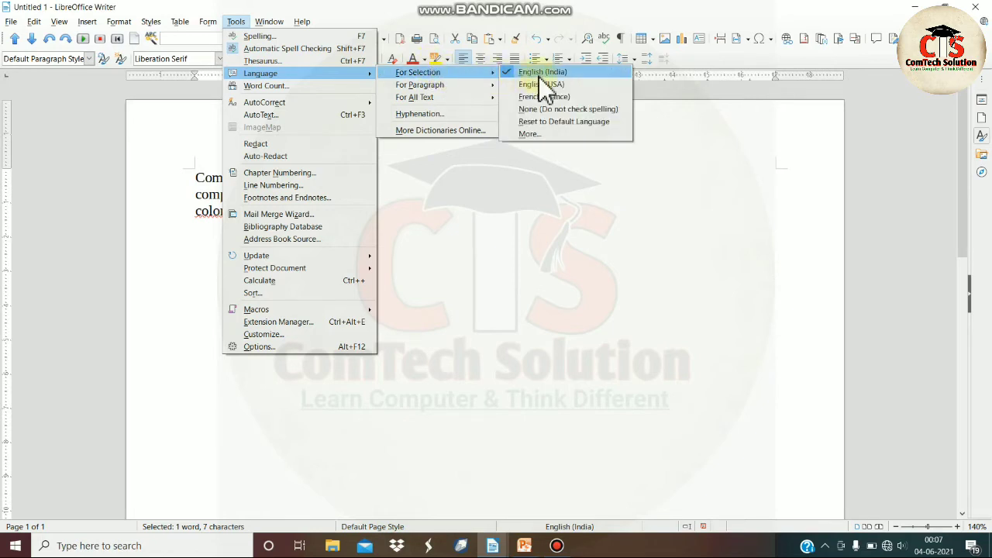
left_click(540, 84)
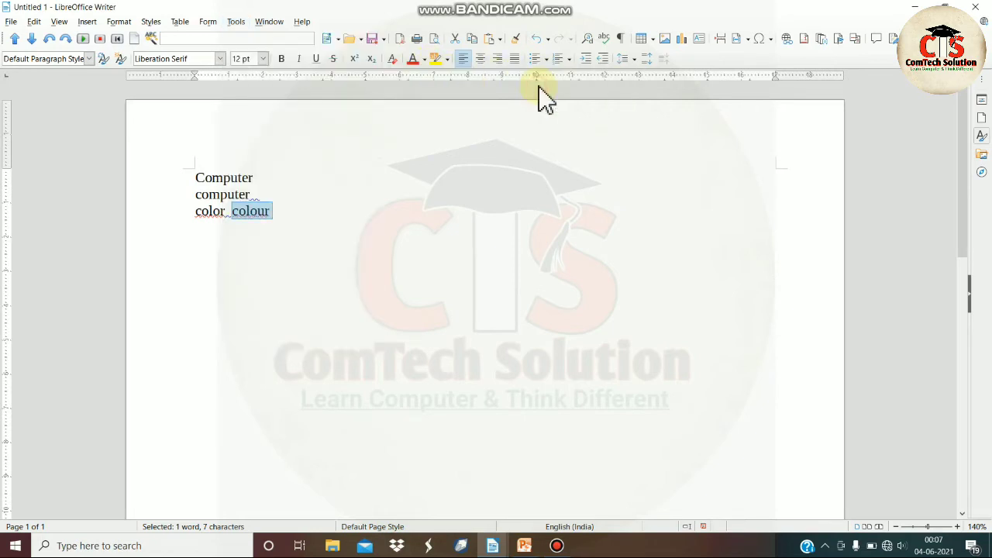
left_click(399, 371)
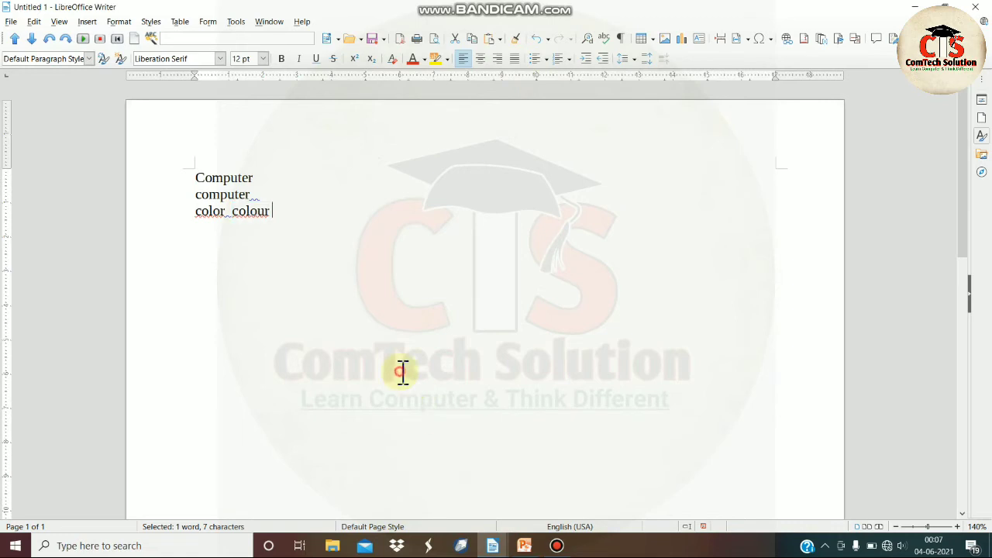
- Insert another "color" before "colour" on the third line and enter "color" on a new fourth line
left_click(230, 213)
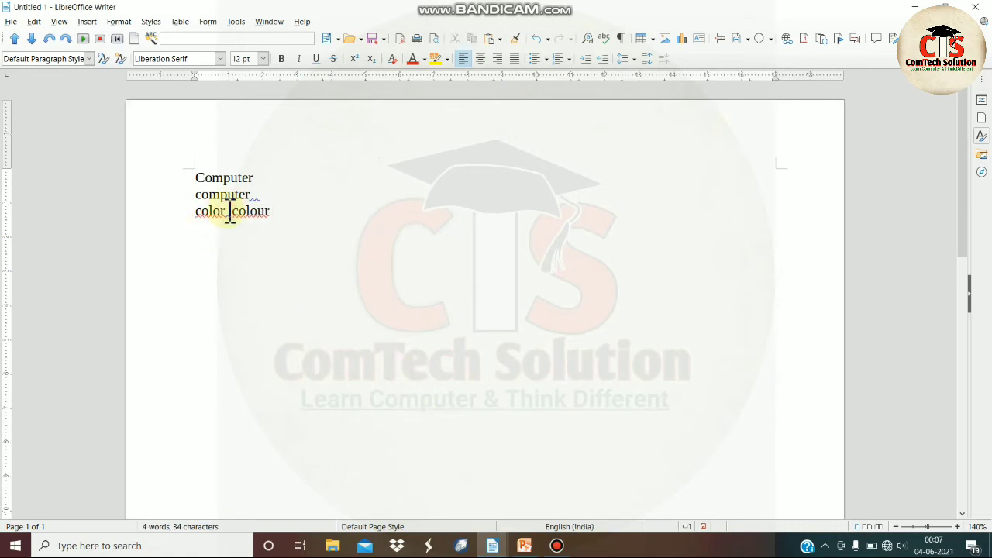
left_click_drag(214, 215, 234, 217)
type("color")
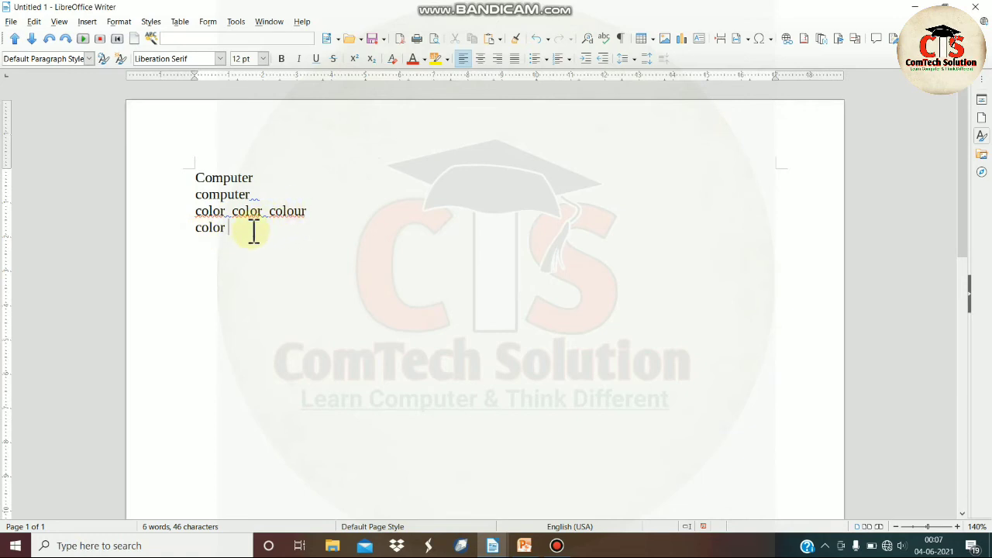
- Switch the text language to English (India) and enter "colour" after "color" on the fourth line
left_click(576, 527)
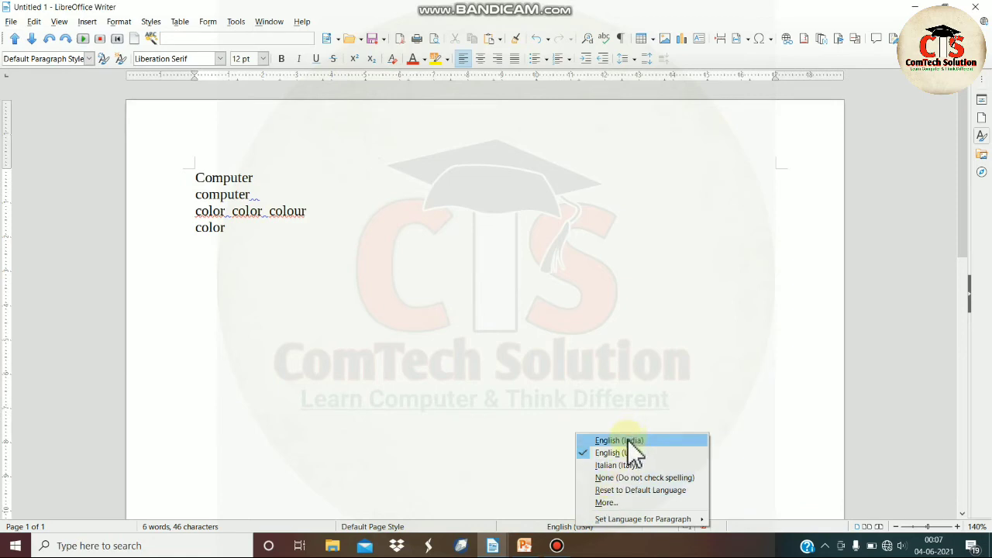
left_click(630, 442)
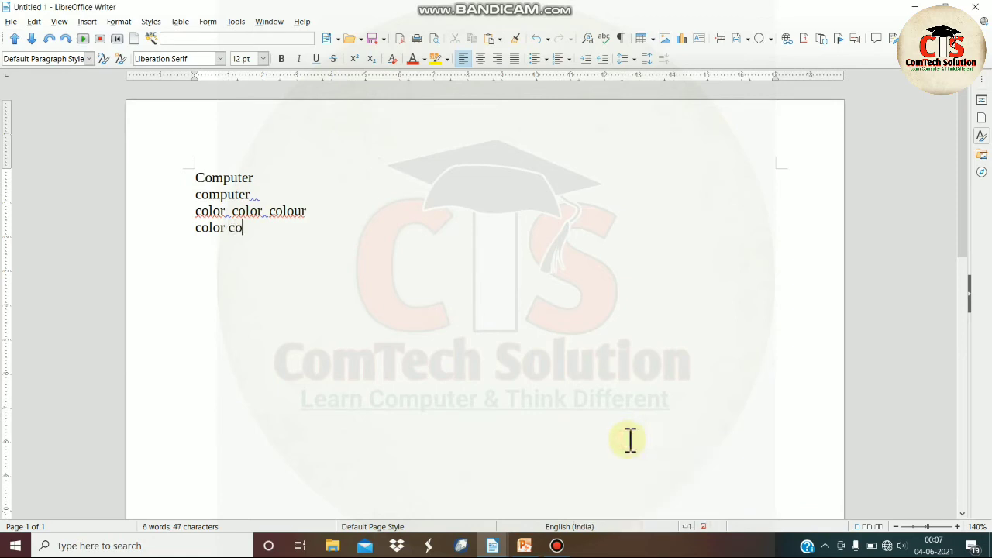
type("r")
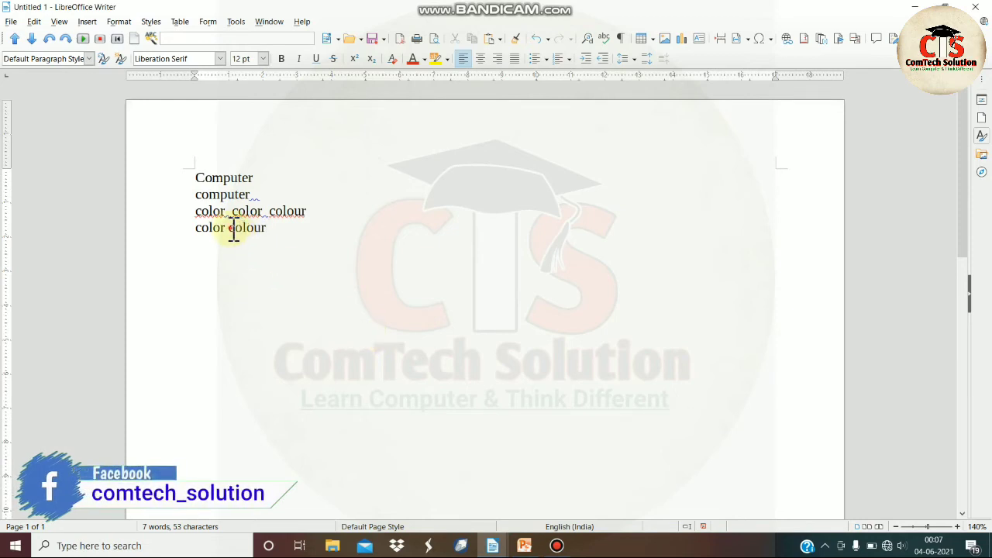
- Select the word "colour" on the fourth line and look at its language options
double_click(273, 228)
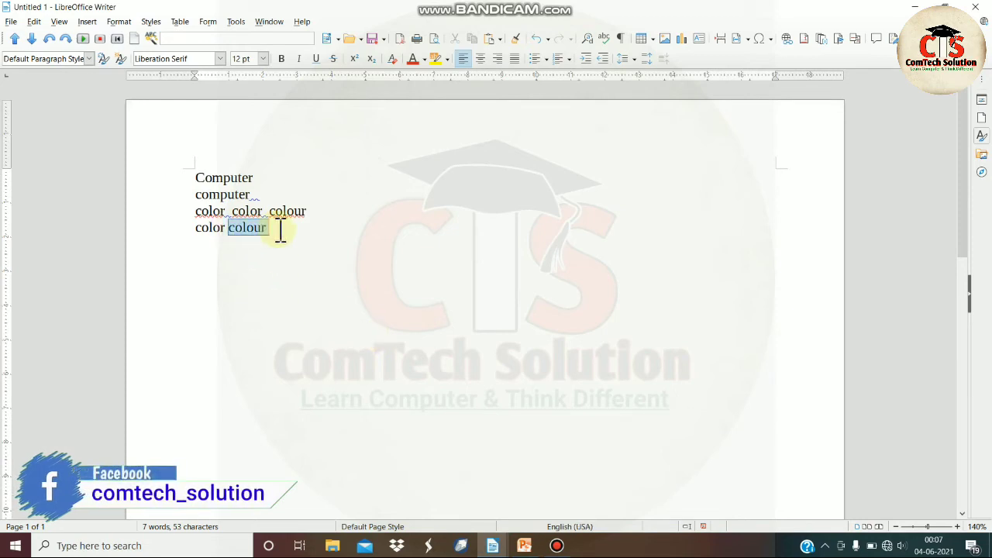
right_click(588, 527)
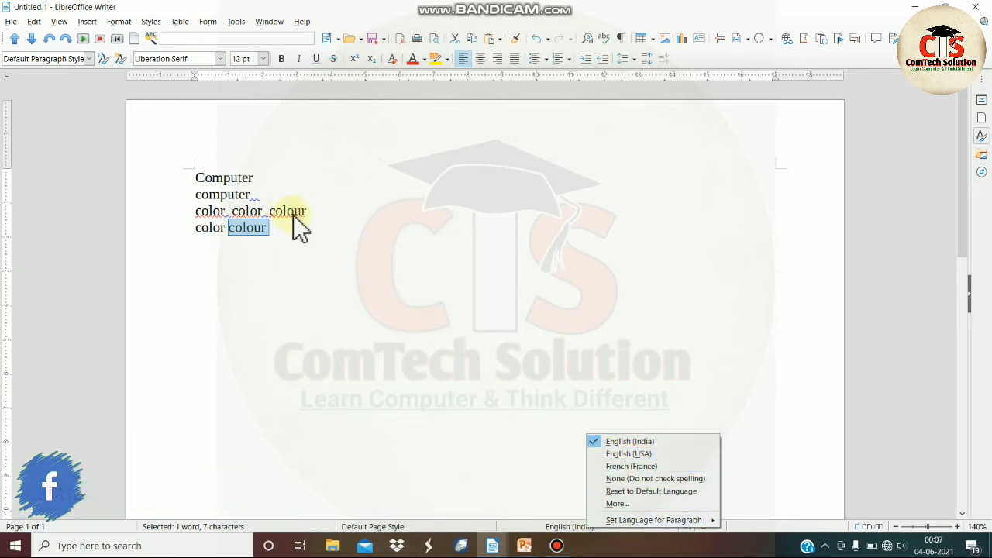
left_click(277, 240)
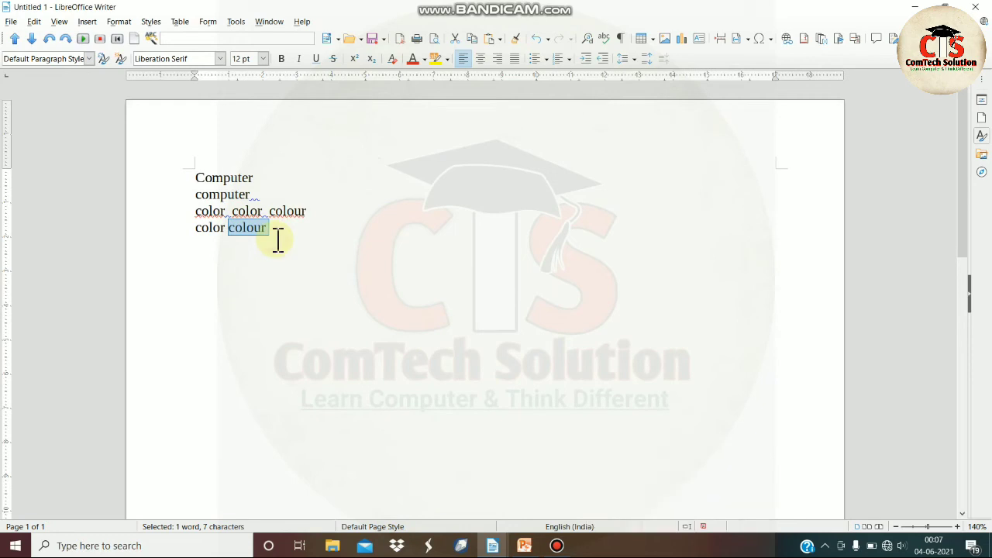
- Switch to the Table And Contents.odt document and view the word count for the whole document
left_click(237, 23)
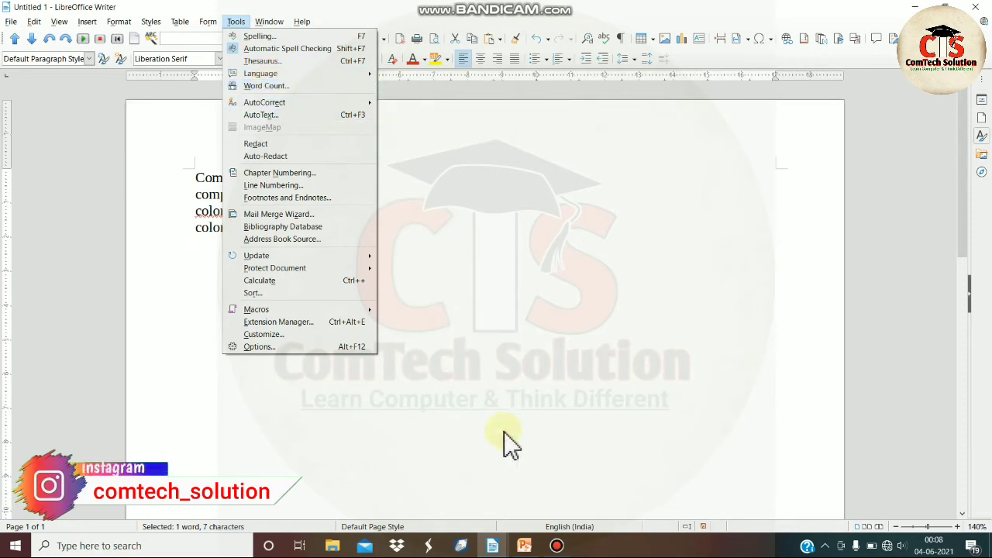
left_click(493, 545)
left_click(452, 492)
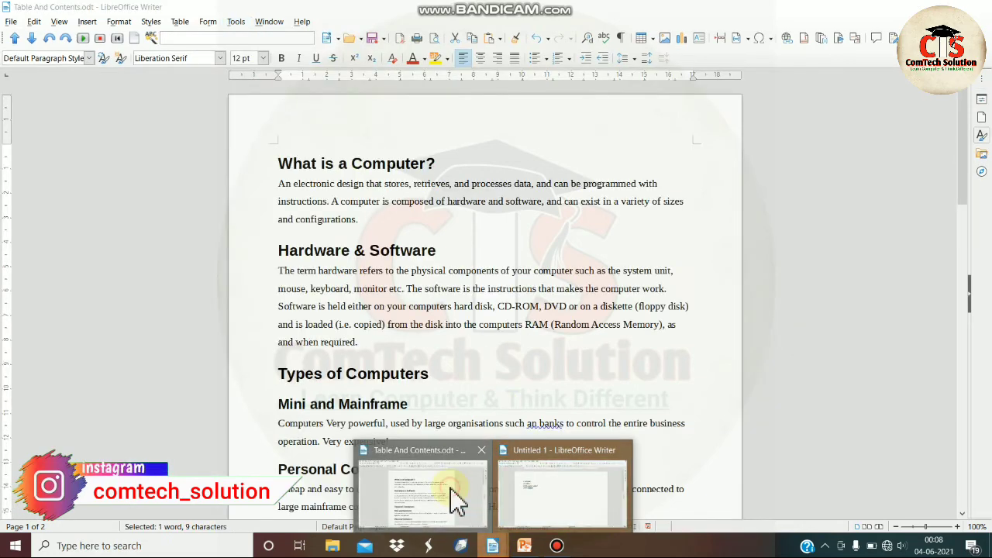
left_click(271, 186)
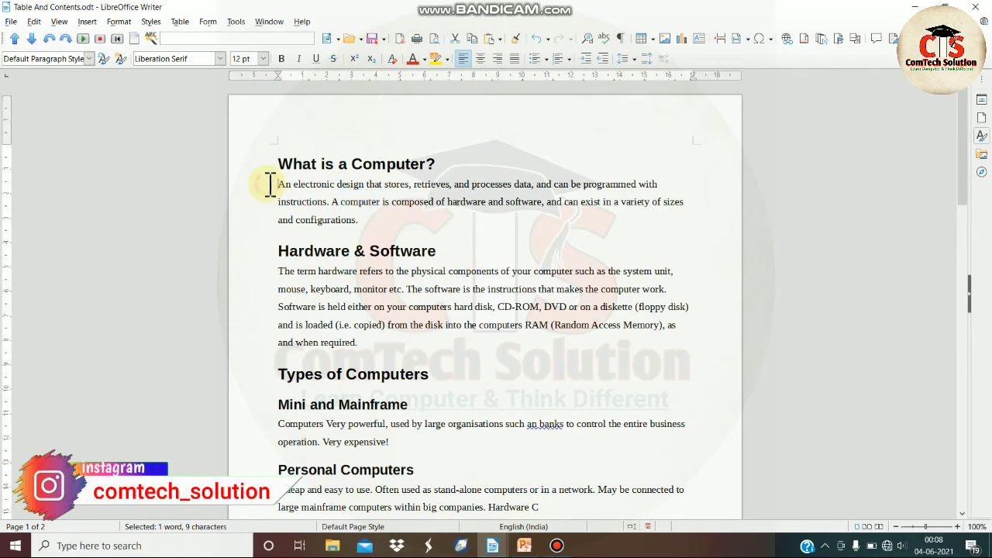
left_click(234, 22)
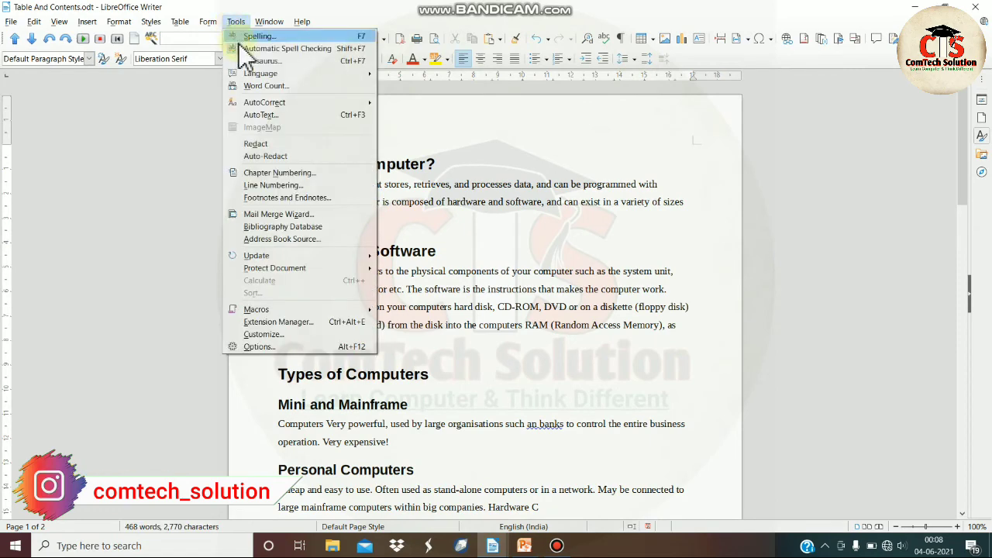
left_click(268, 85)
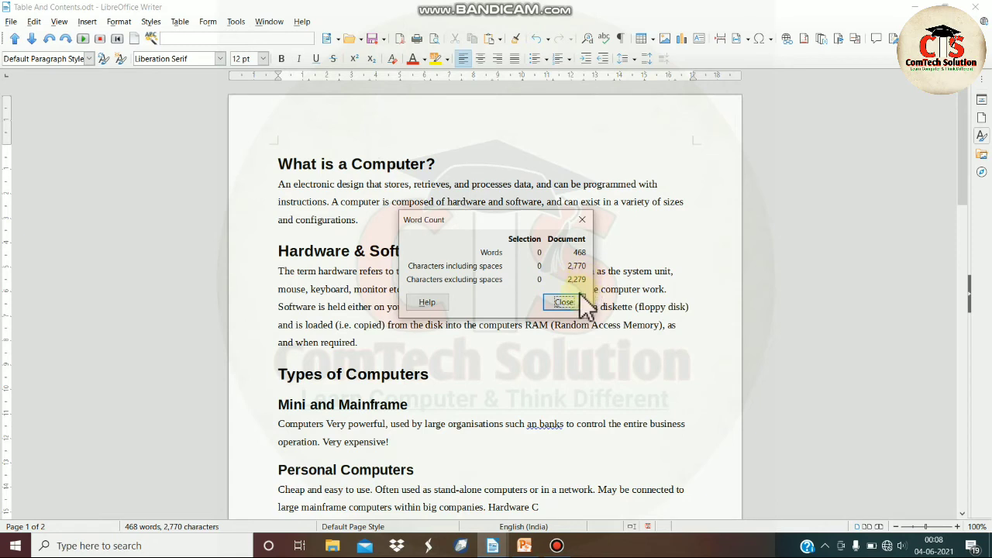
left_click(584, 220)
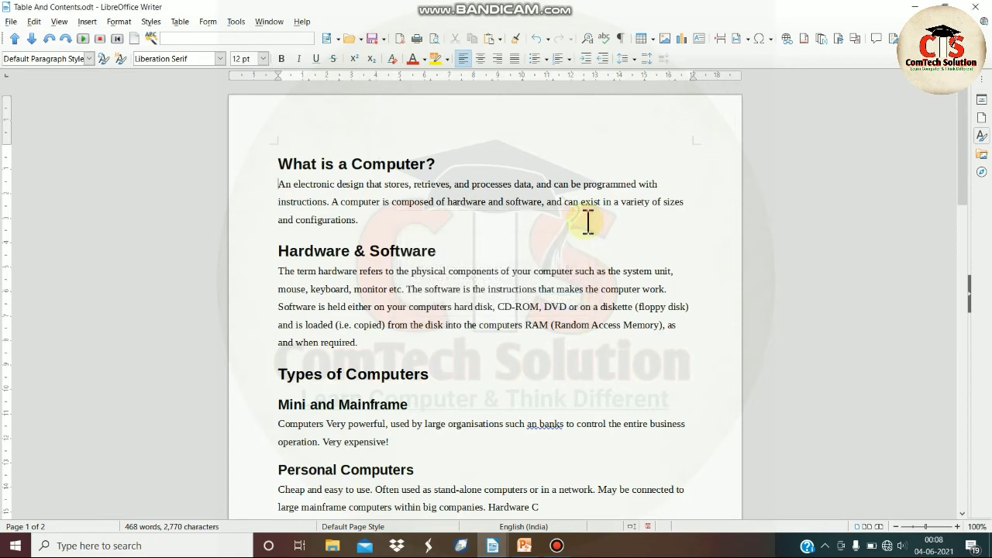
- Select the paragraph under the "Hardware & Software" heading and view its word count
left_click(276, 270)
left_click(365, 344, "shift")
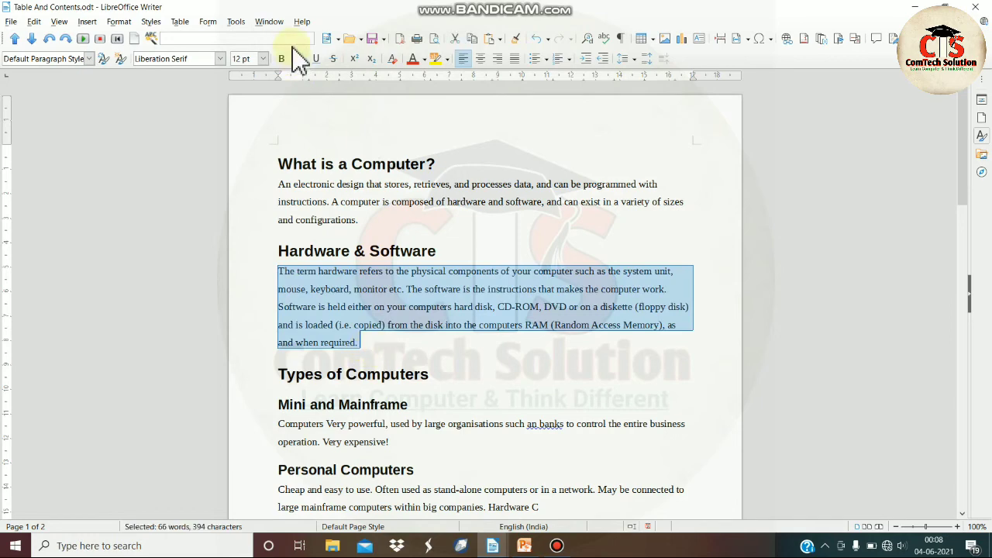
left_click(236, 22)
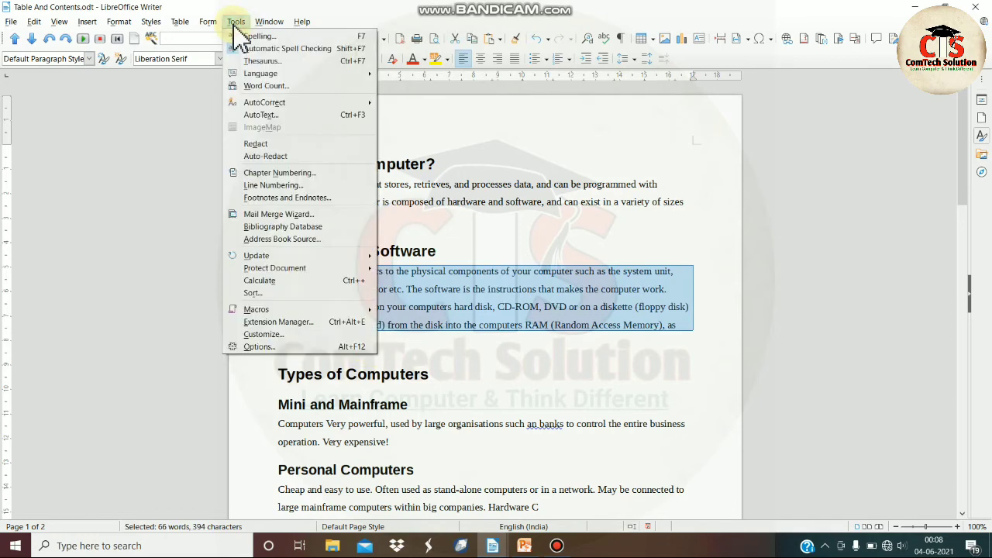
left_click(283, 87)
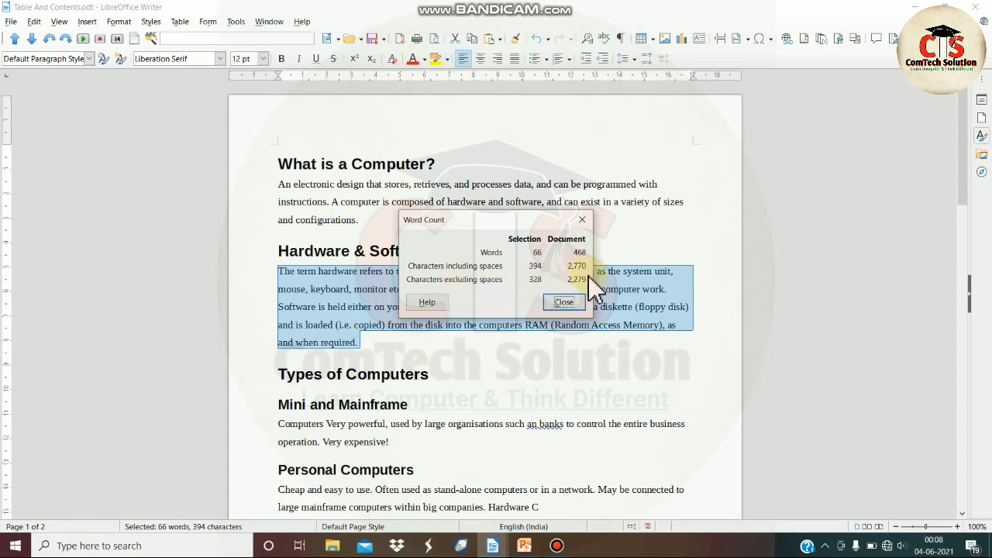
left_click(574, 303)
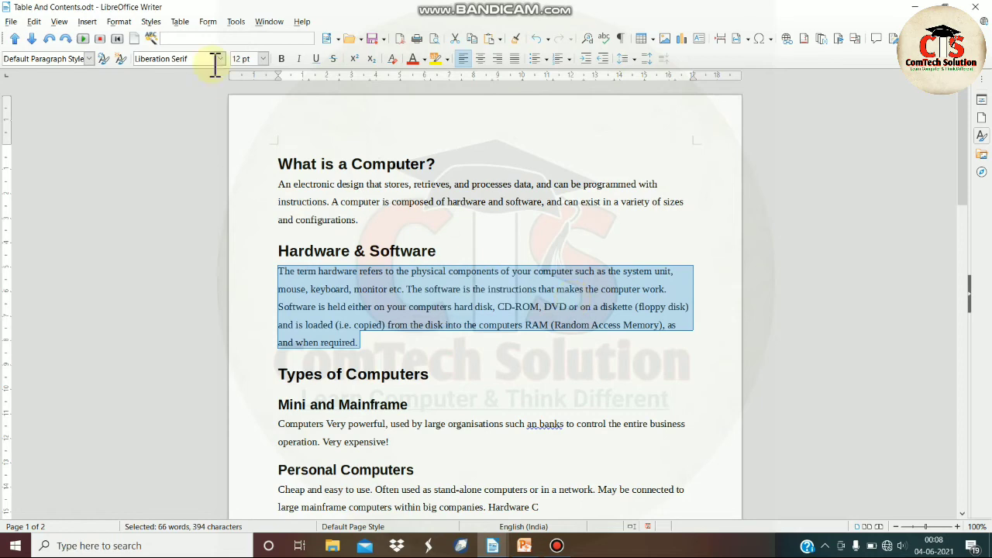
left_click(301, 184)
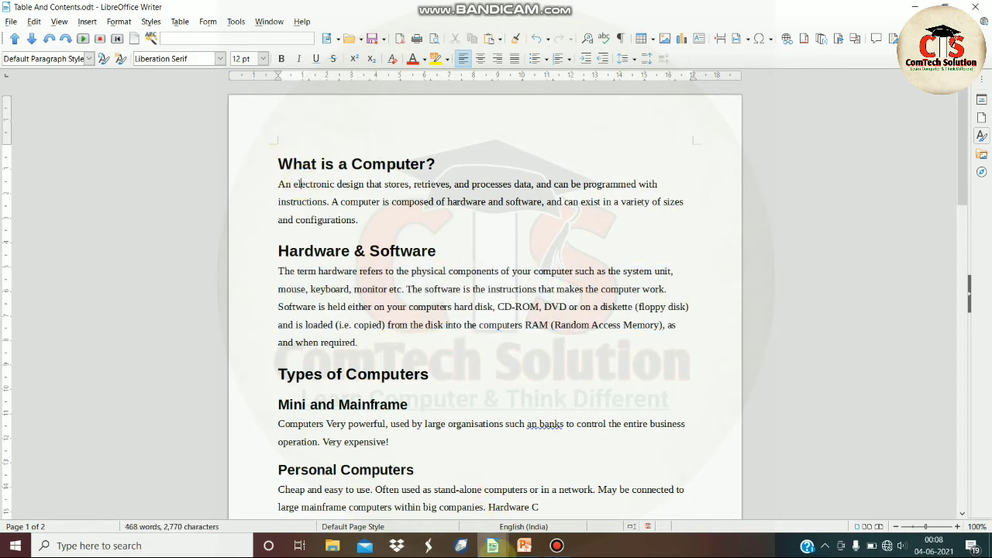
- Switch to the Untitled 1 document and replace all of its text with "That"
mouse_move(493, 545)
left_click(533, 497)
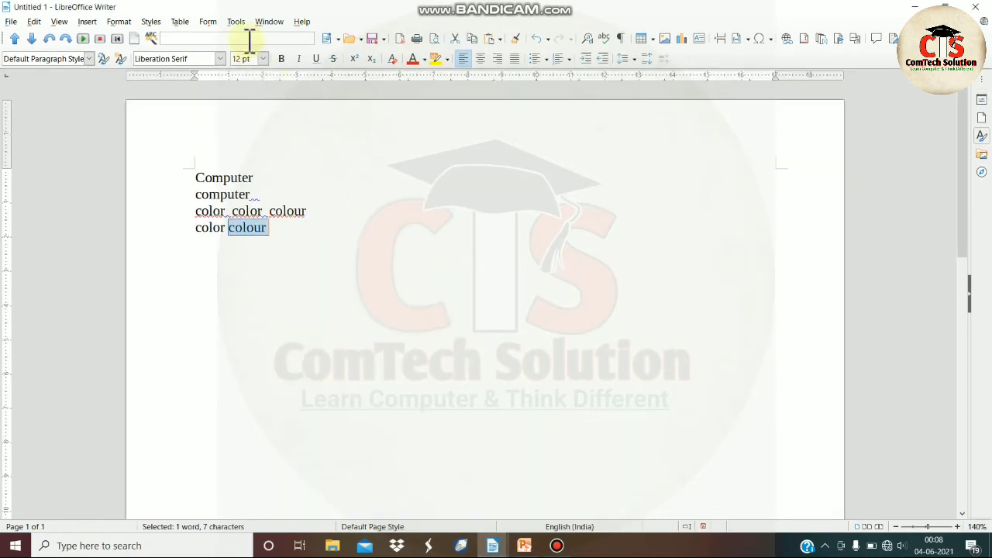
left_click(236, 21)
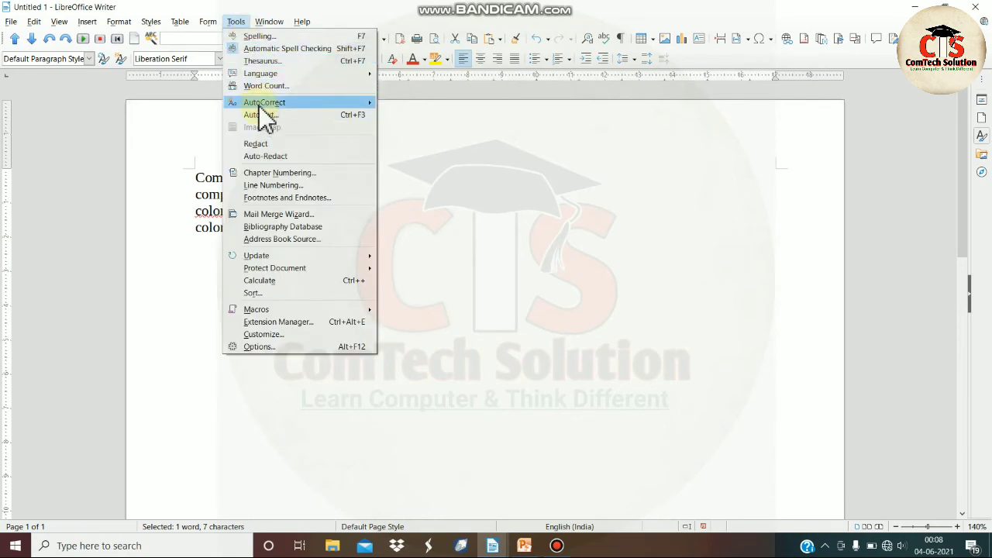
mouse_move(262, 106)
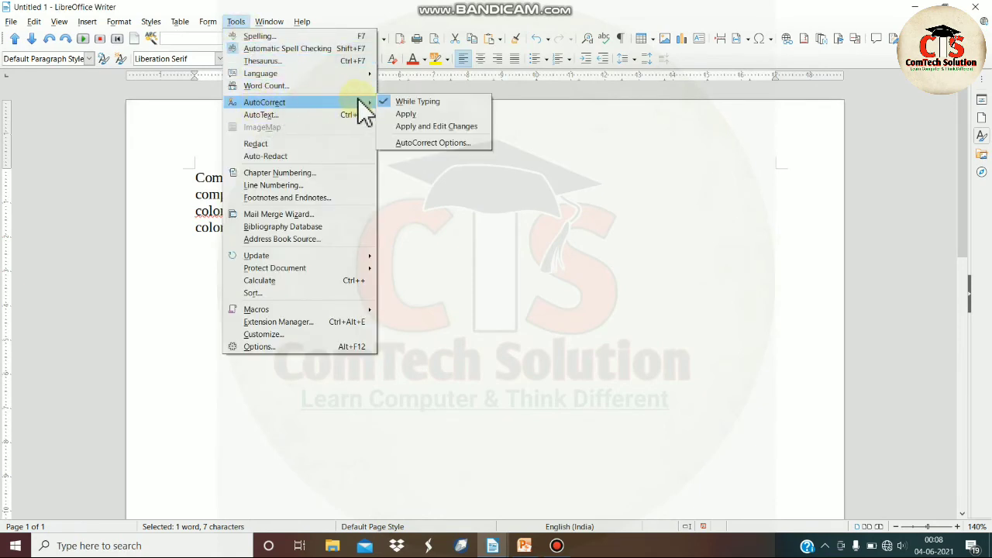
left_click(183, 296)
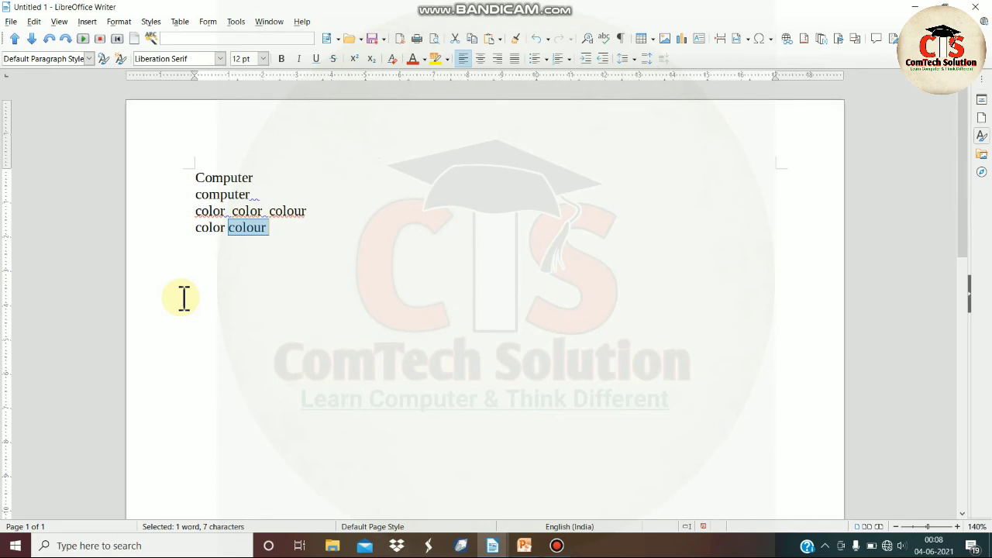
key("ctrl+a")
key("Delete")
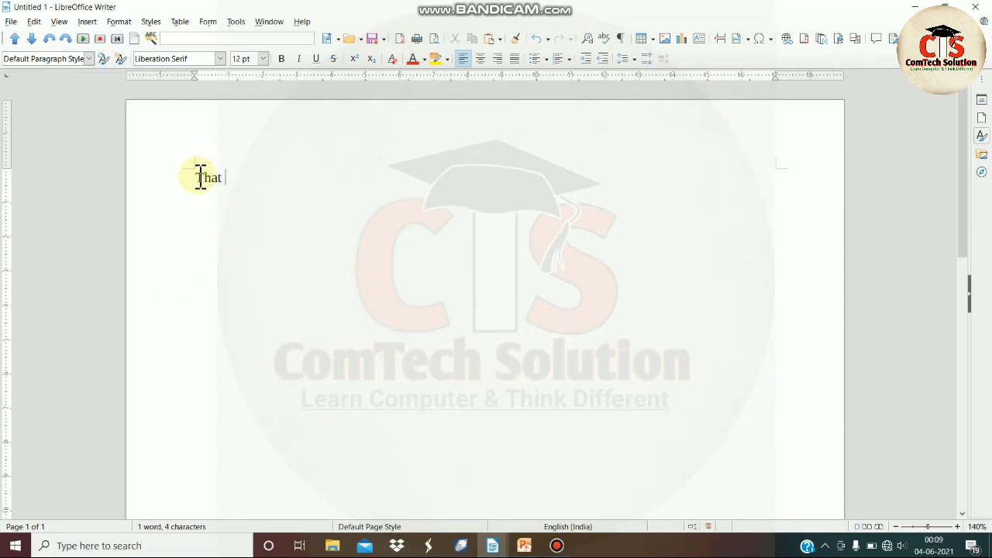
- Turn off AutoCorrect while typing and enter "that" in lowercase on a new second line
left_click(236, 22)
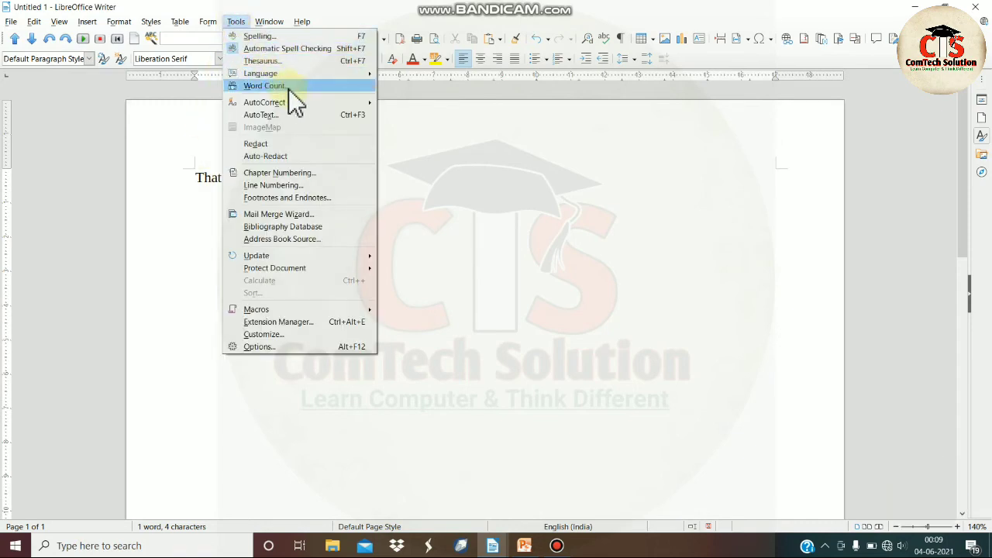
mouse_move(357, 103)
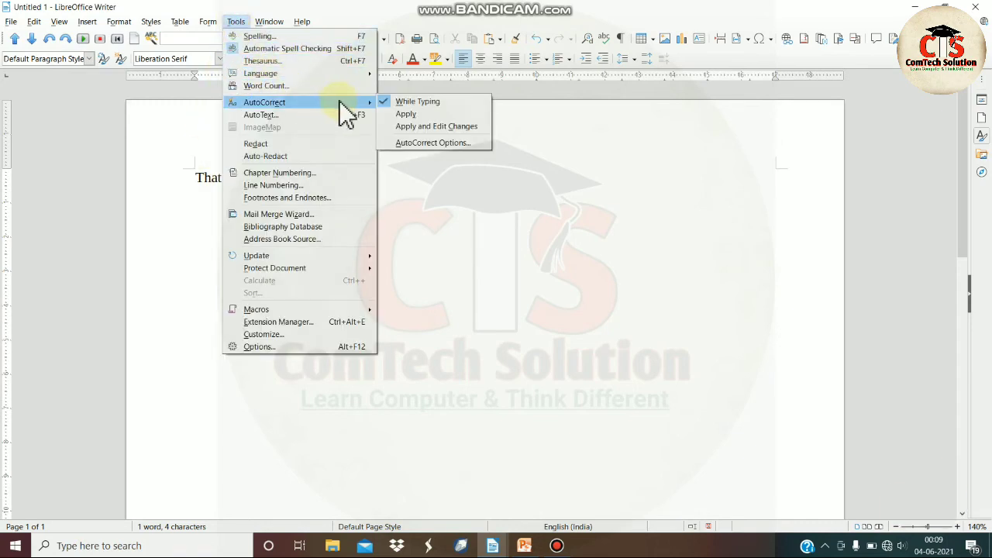
left_click(416, 103)
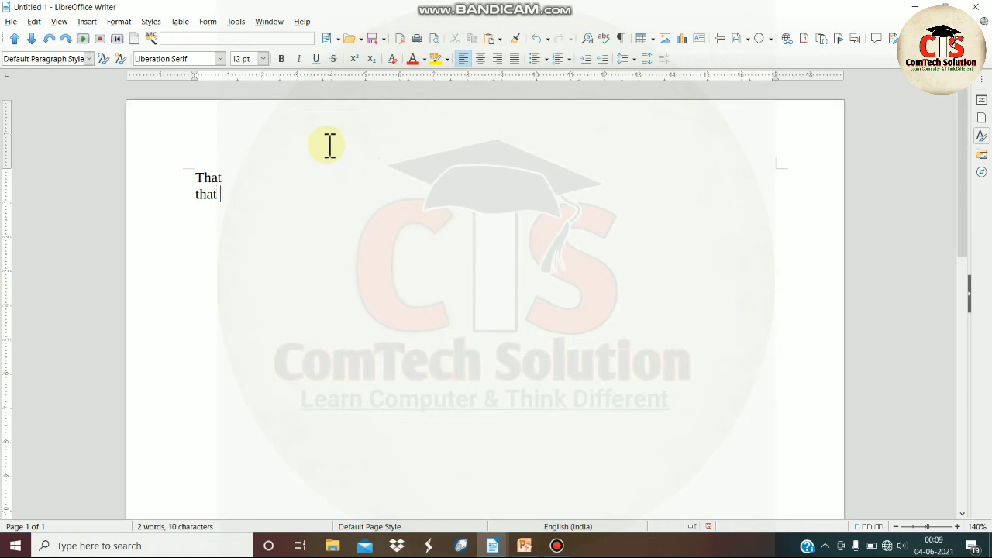
- Turn AutoCorrect while typing back on and enter "gkp" on a new third line
left_click(235, 21)
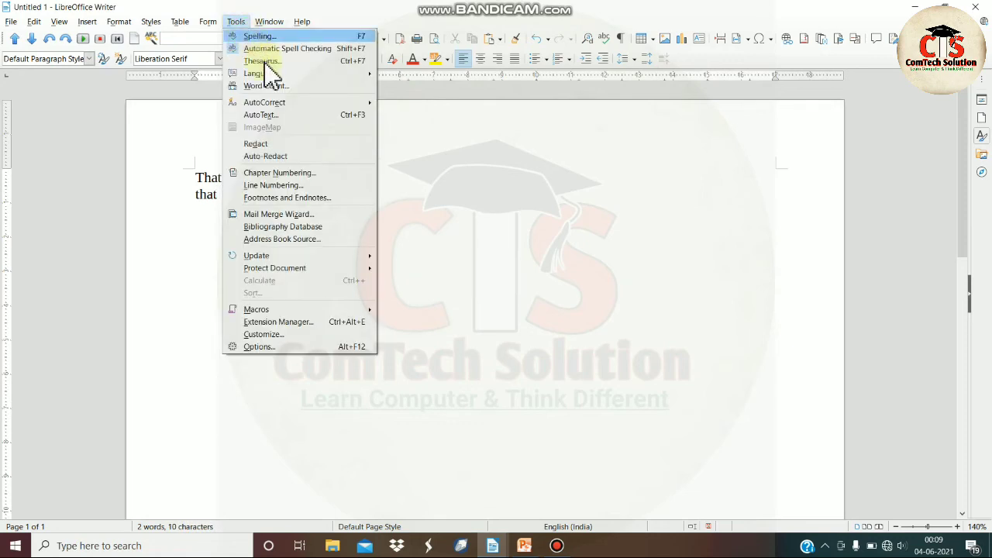
mouse_move(327, 104)
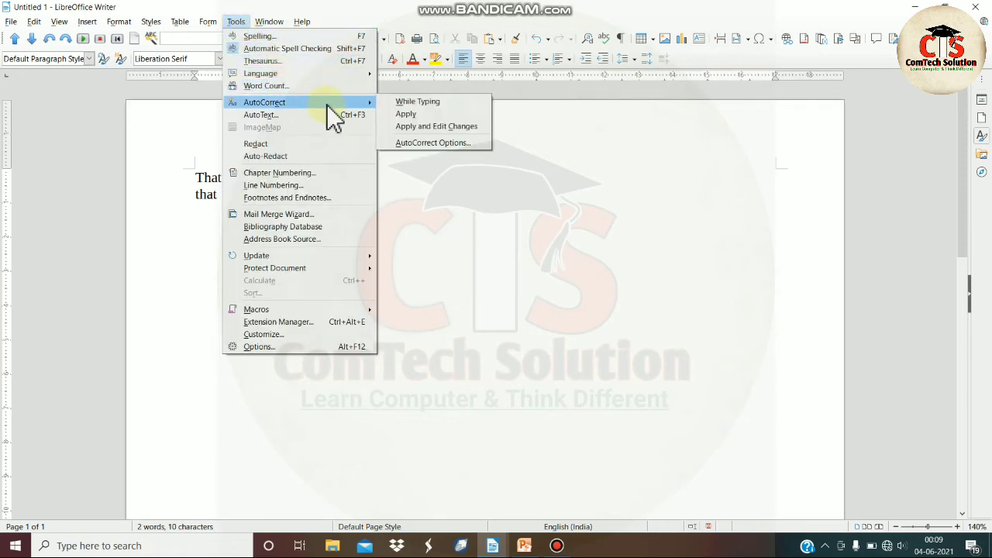
left_click(412, 103)
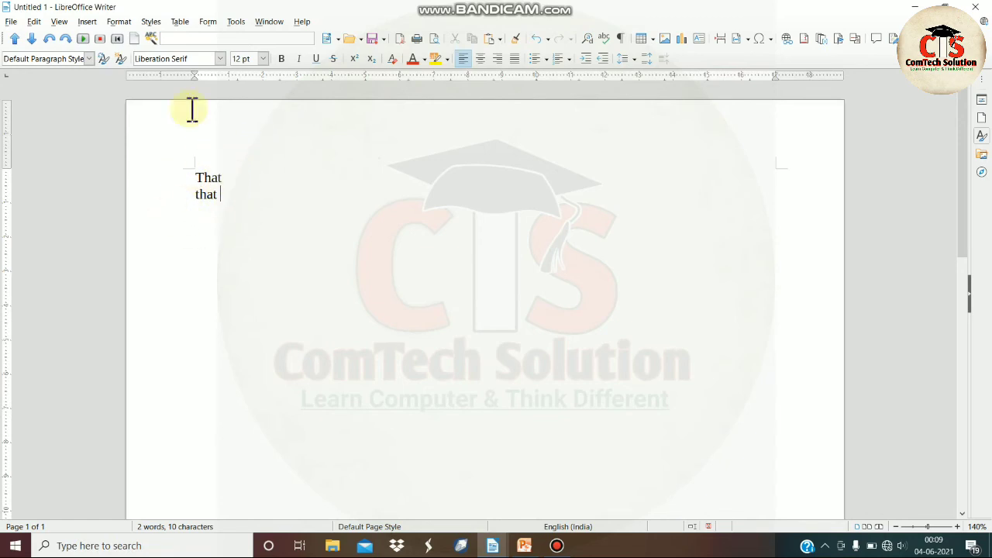
left_click(235, 21)
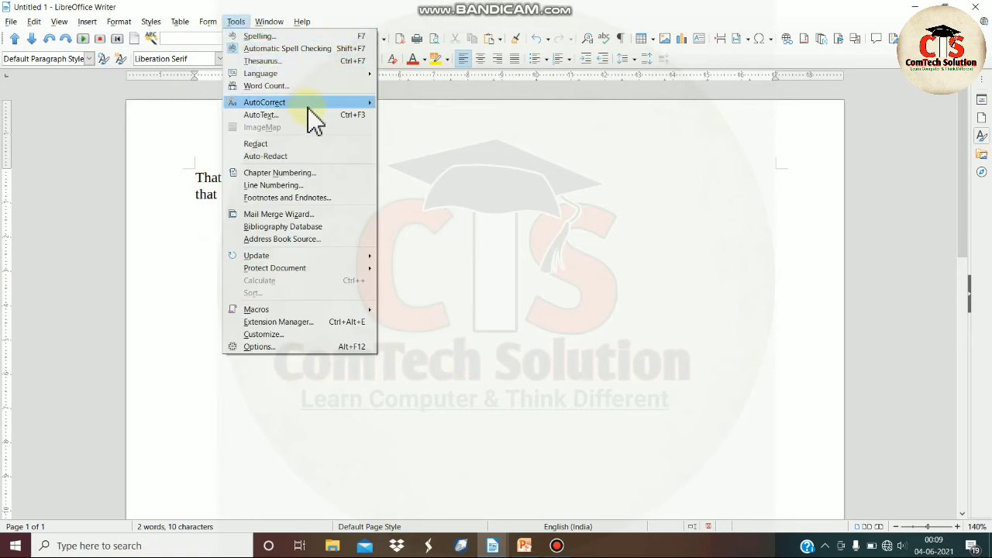
mouse_move(315, 104)
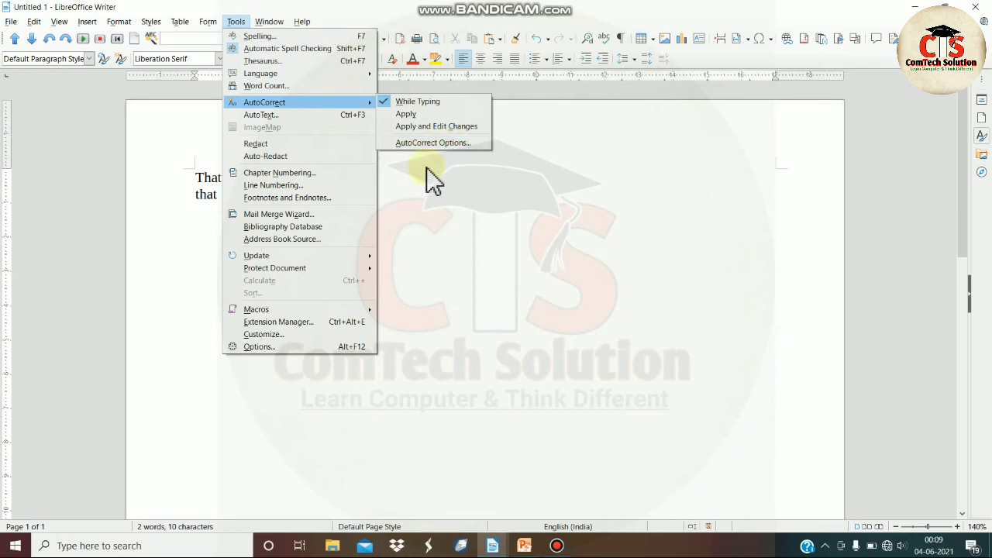
left_click(396, 204)
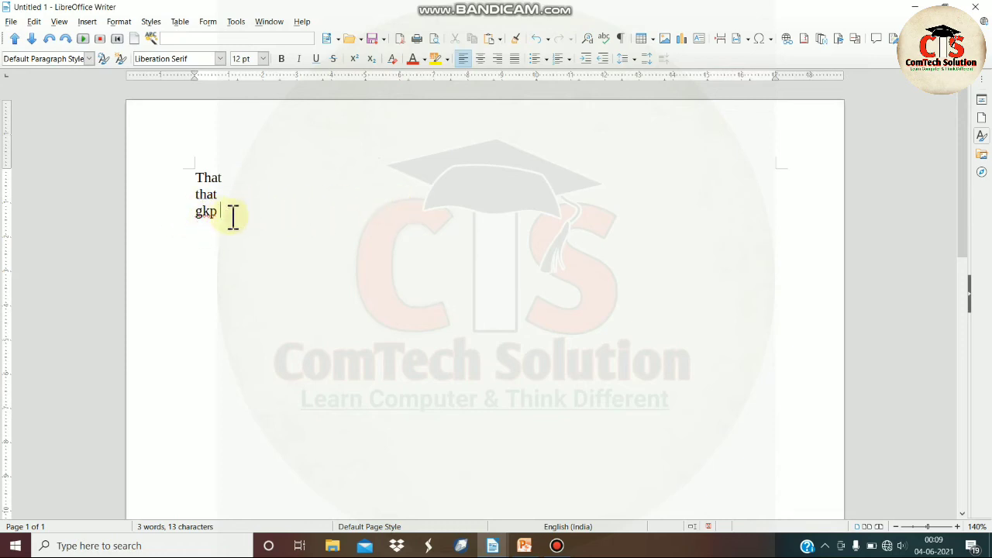
- Try to set up an AutoCorrect replacement of "gkp" with "gorakhpur" and test it on the third line
left_click(236, 23)
mouse_move(284, 104)
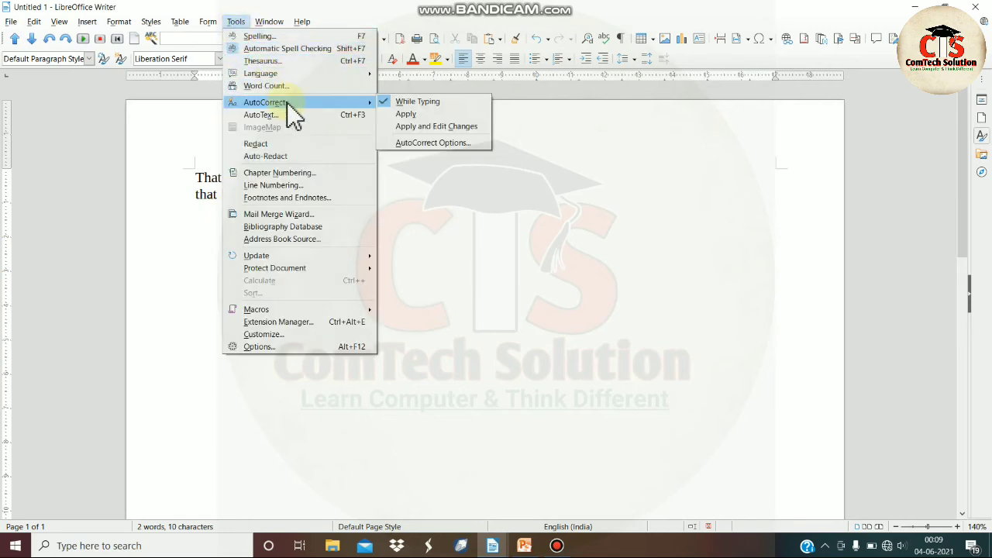
left_click(412, 142)
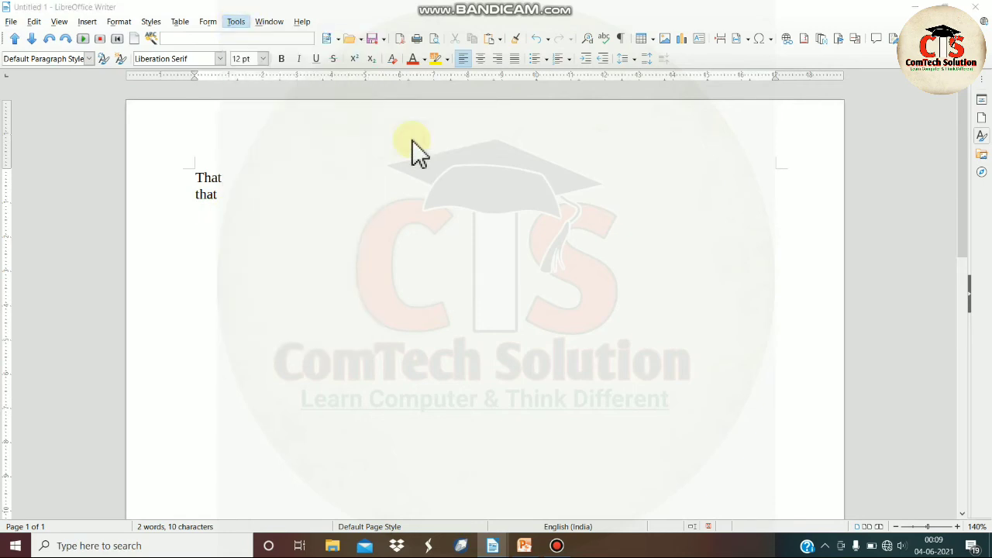
type("gko")
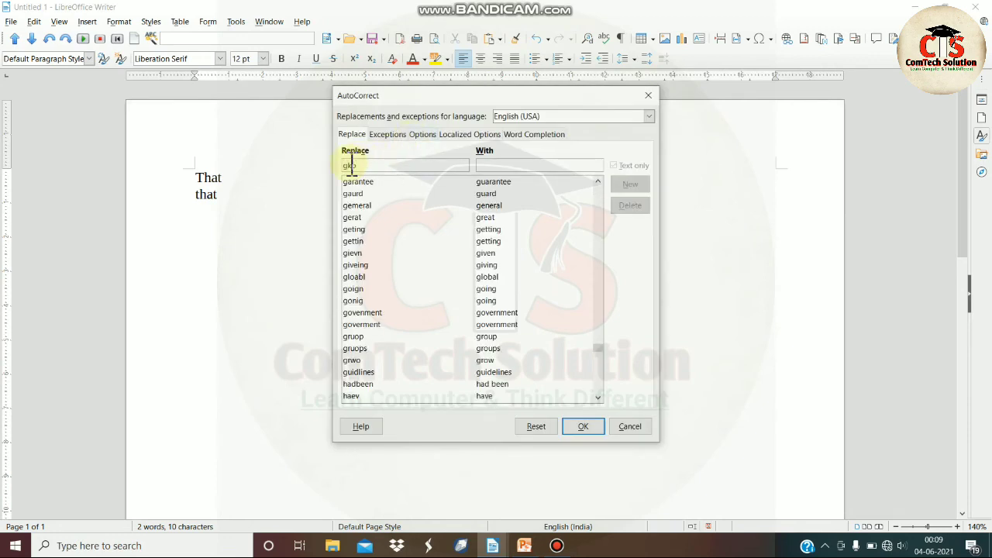
left_click(493, 164)
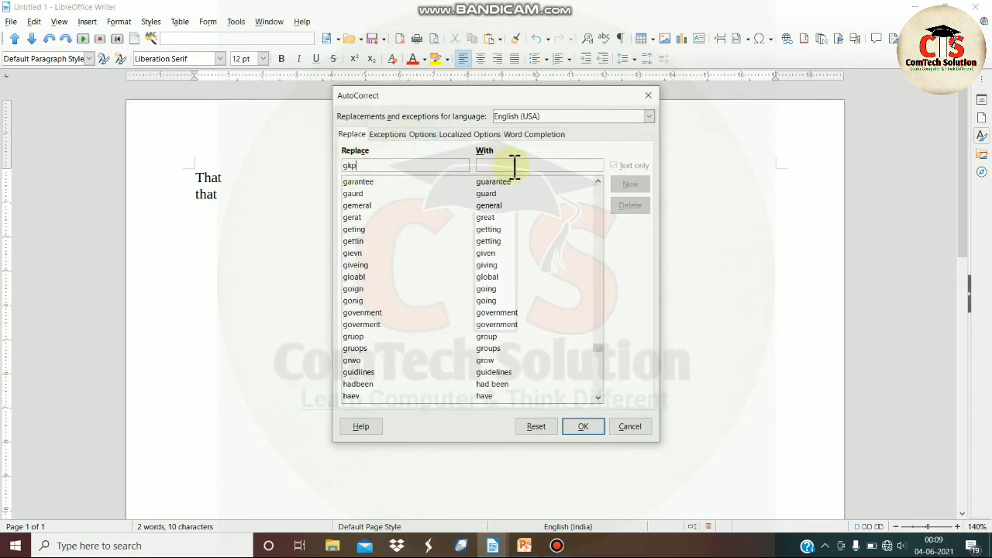
type("gorakhpur")
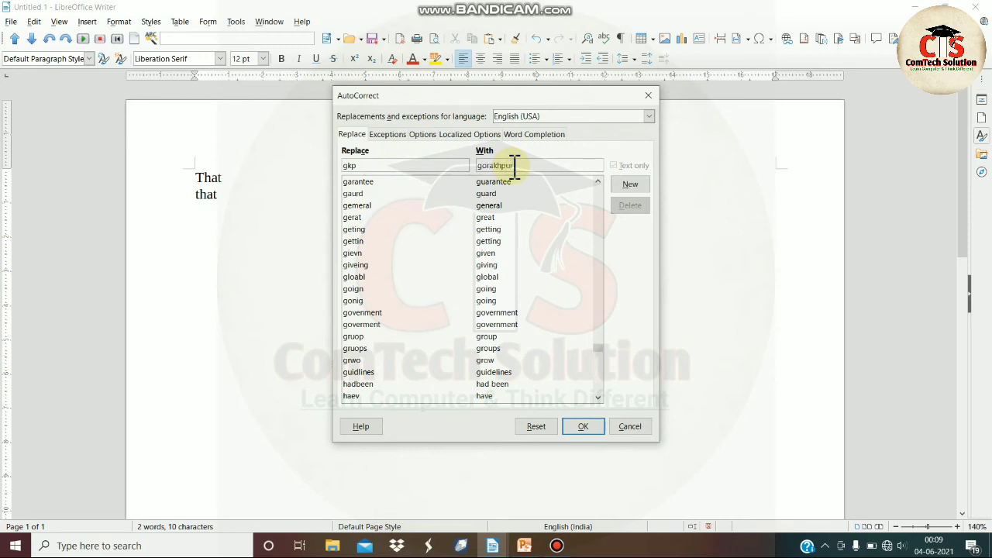
left_click(583, 426)
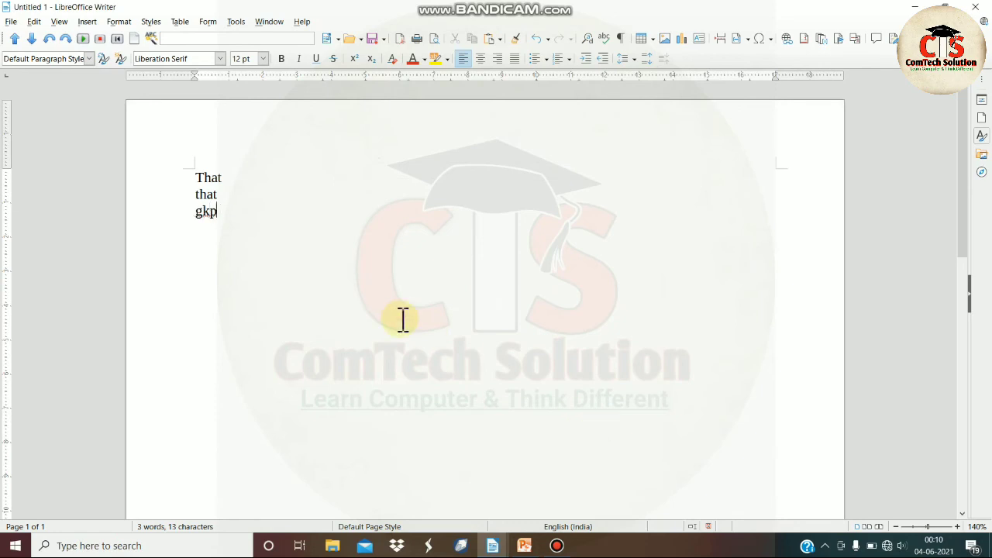
- Add a new entry to the English (USA) AutoCorrect replacement table that replaces "gkp" with "gorakhpur"
left_click(238, 23)
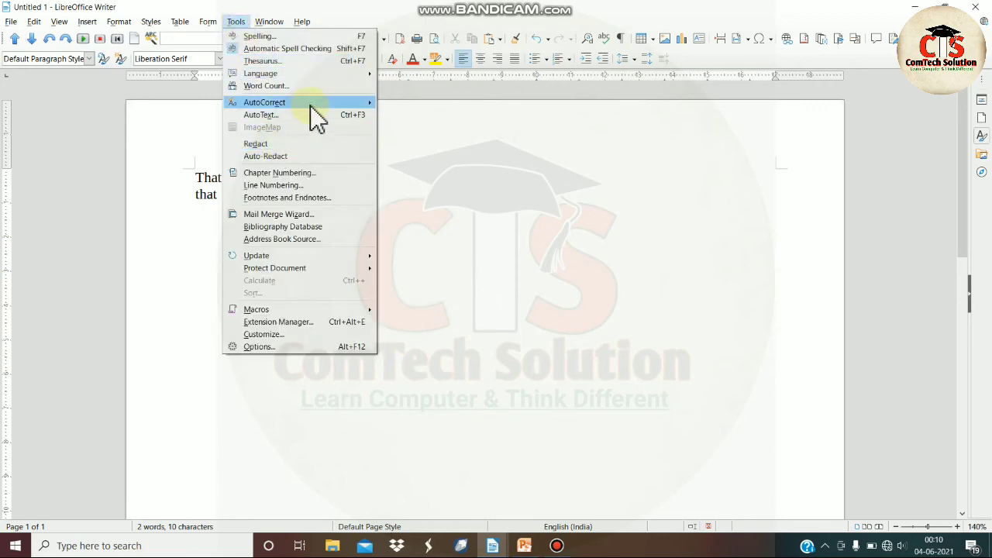
left_click(427, 144)
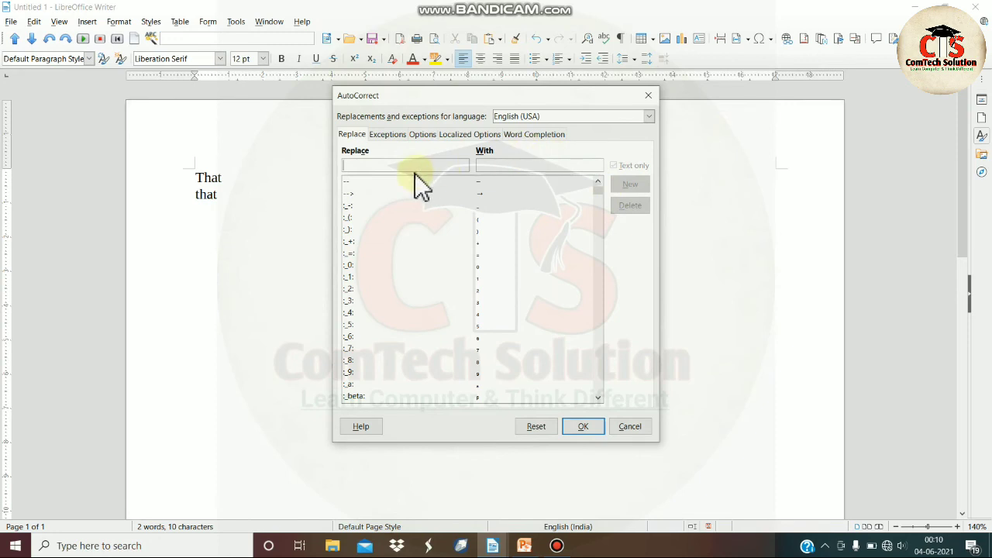
type("gk")
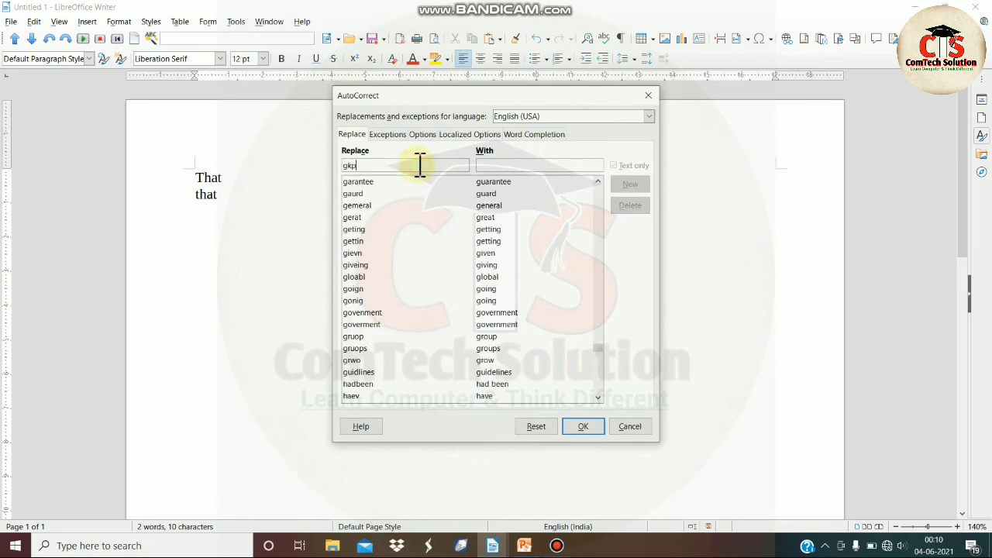
type("p")
left_click(505, 164)
type("g")
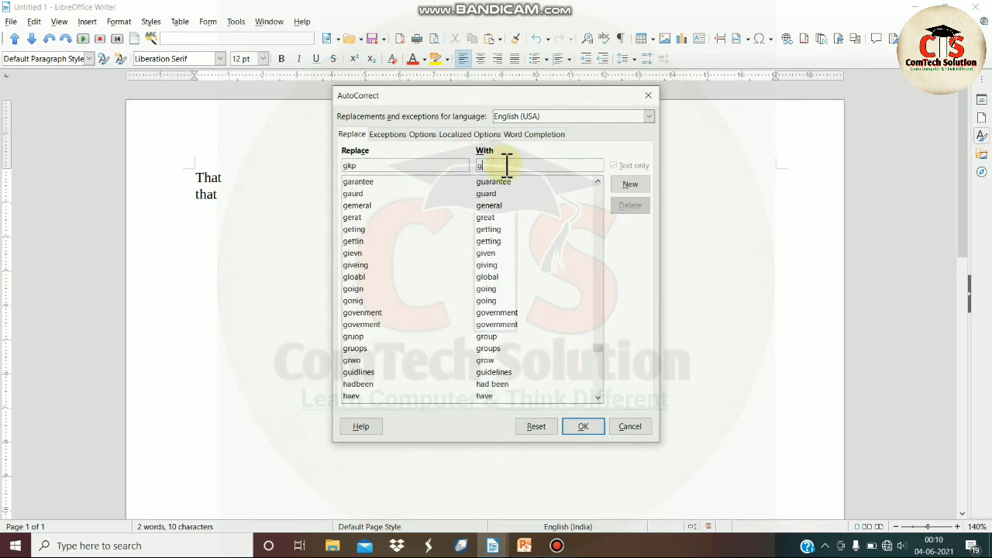
left_click(632, 186)
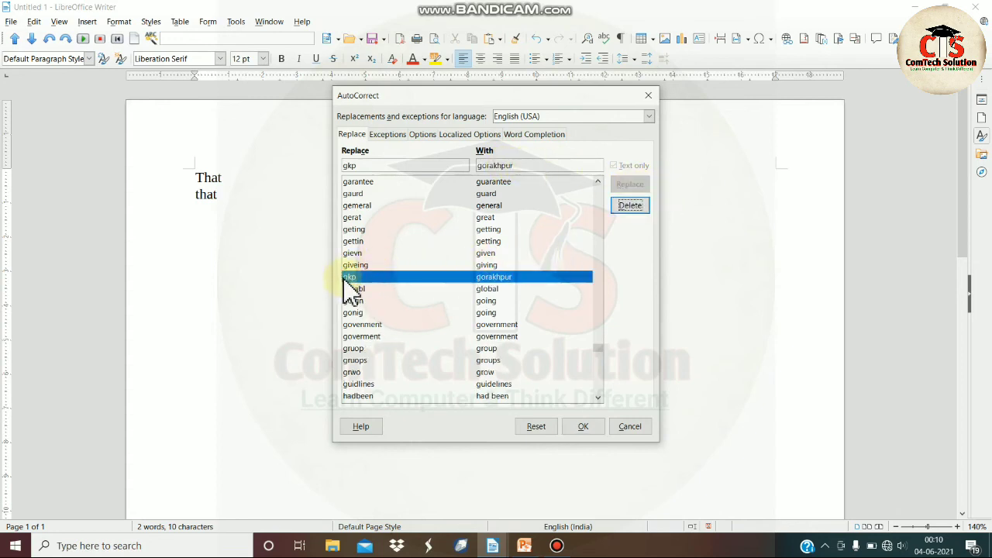
left_click(583, 427)
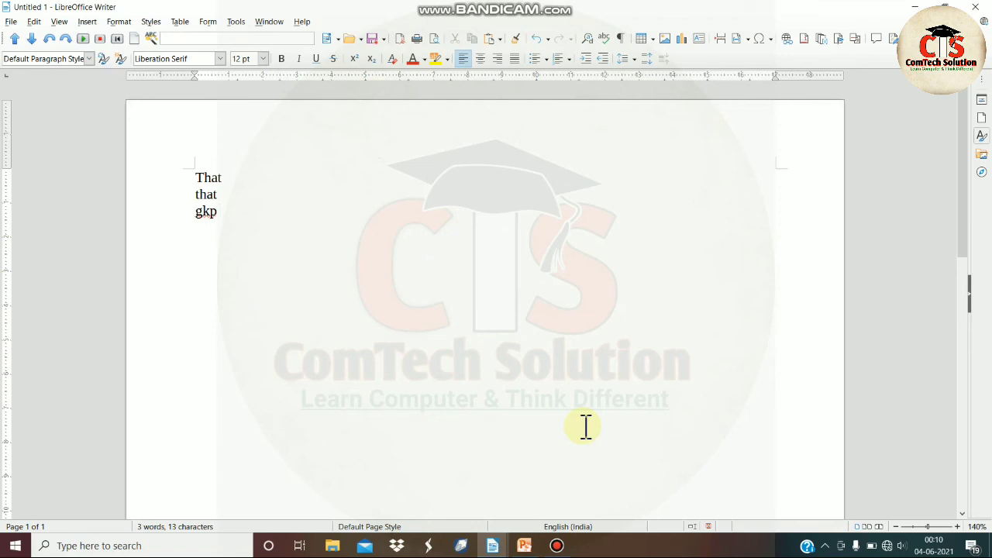
- Set the text language to English (USA) and enter "gkp" on the third line to trigger its replacement
left_click(560, 527)
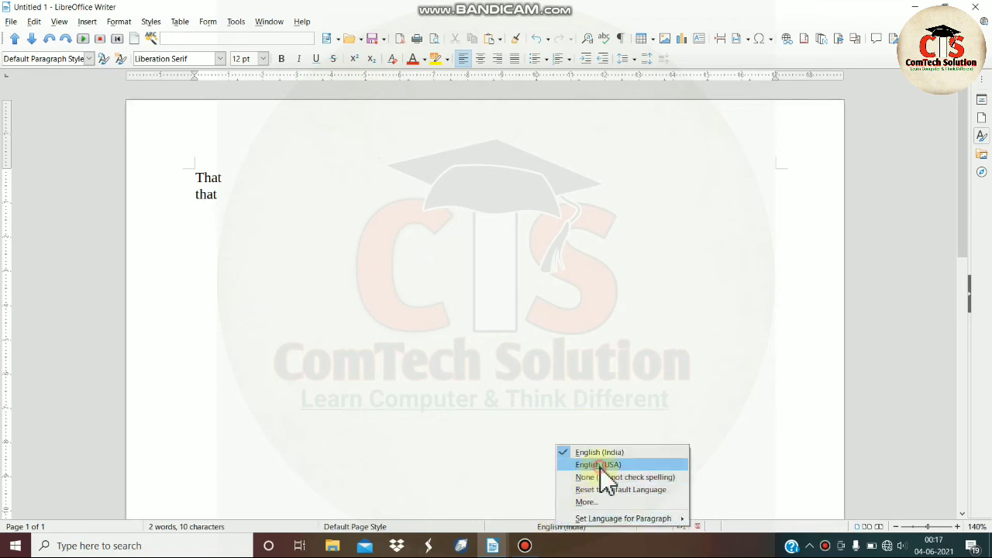
left_click(602, 466)
type("gkp")
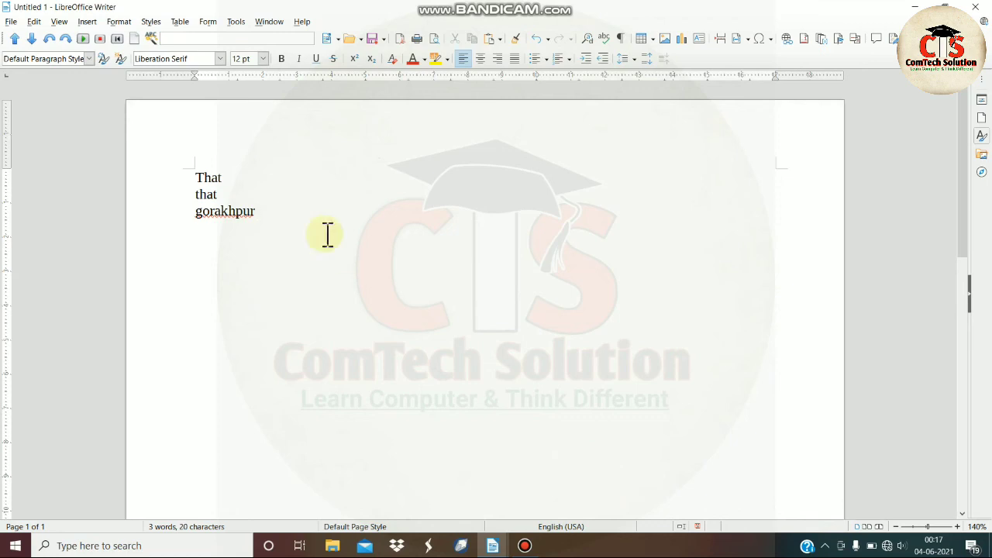
- Browse the AutoCorrect replacement table for the emoji shortcodes and close it without changes
left_click(241, 19)
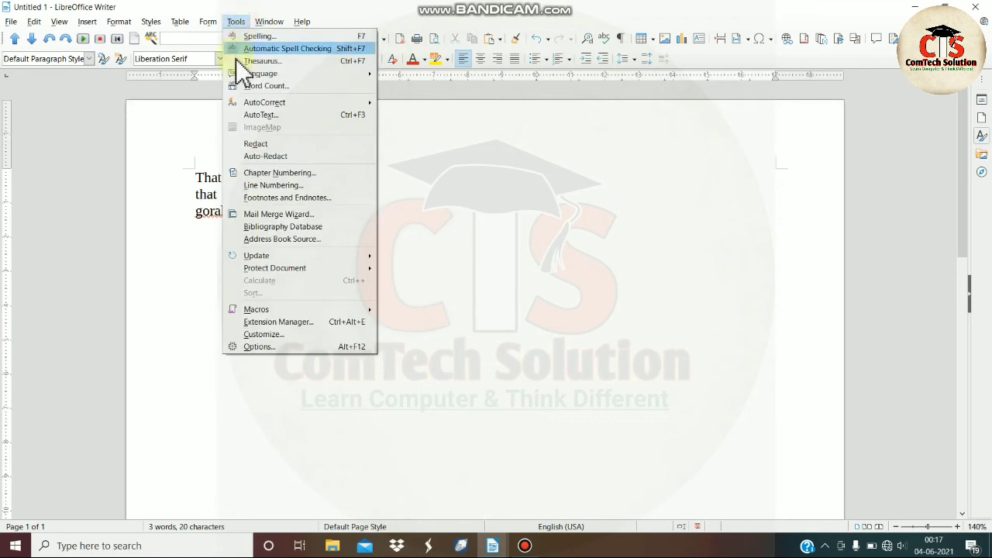
mouse_move(360, 106)
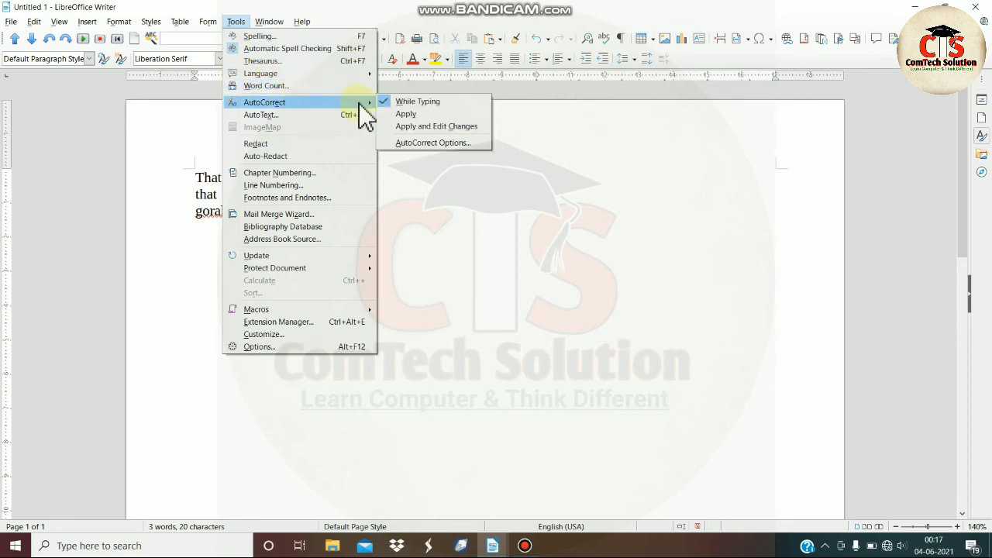
left_click(433, 142)
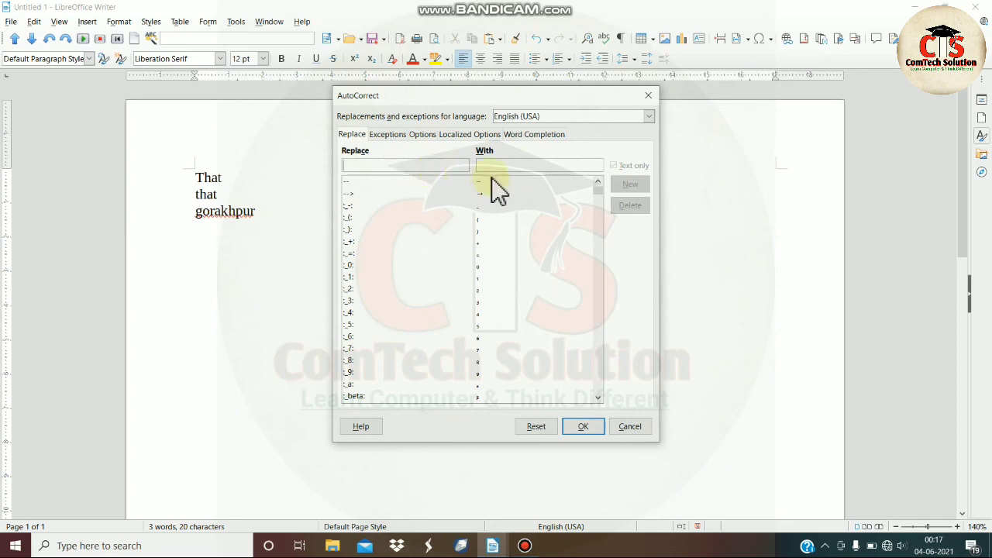
left_click_drag(602, 189, 598, 215)
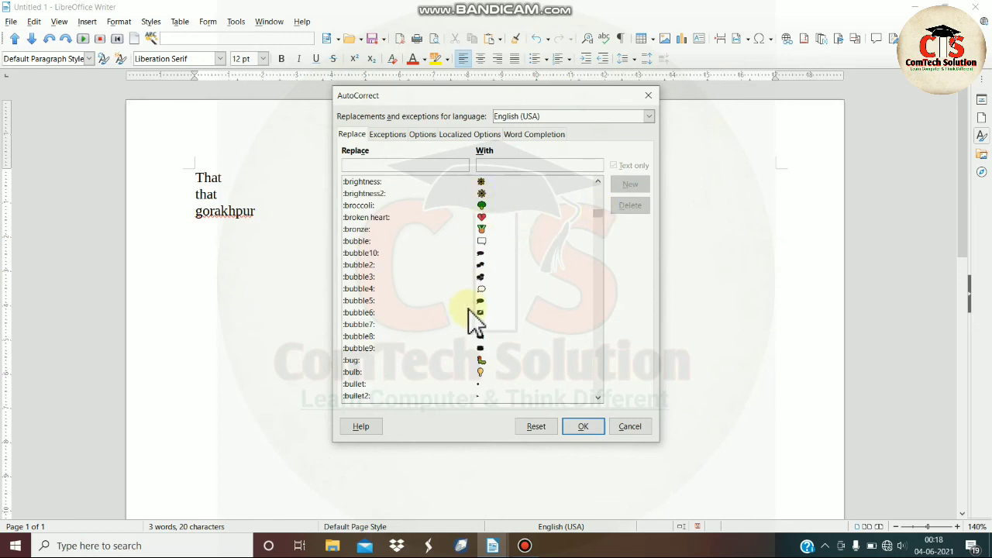
left_click(650, 95)
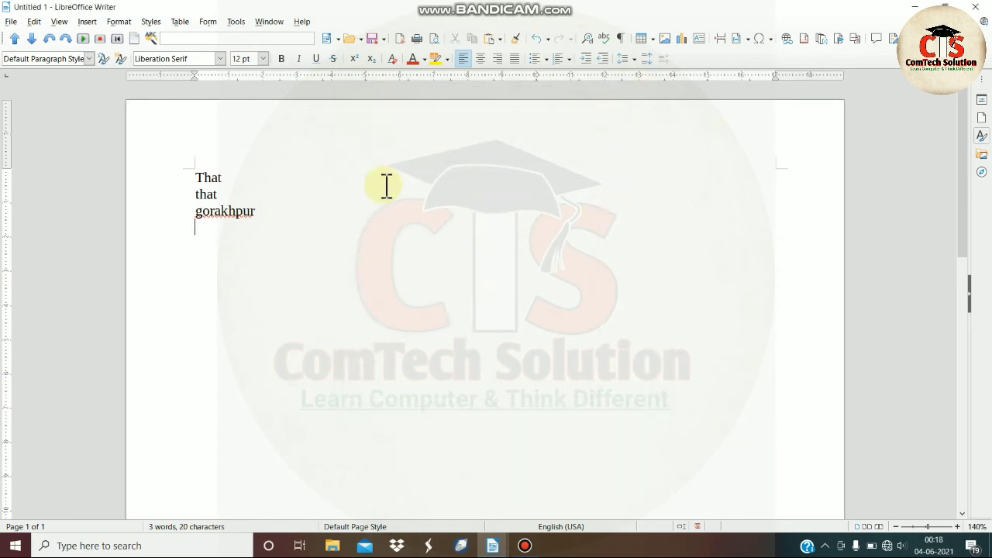
- Insert bell, bus and airplane emojis on the fourth line using the shortcodes :bell:, :bus: and :airplane:
type(":")
type("bell")
type(":")
type(":")
type("bus")
type(":")
type(":")
type("ai")
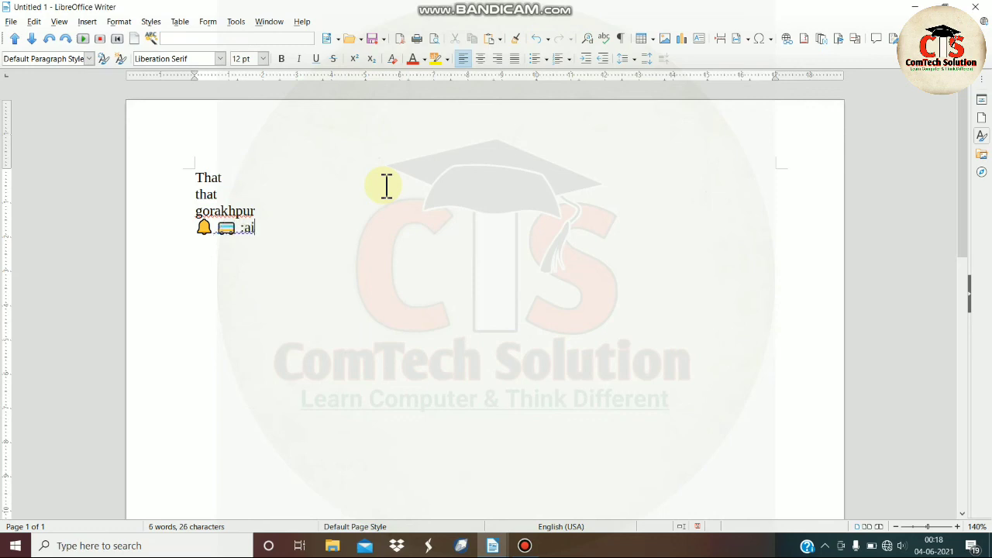
type("rplane:")
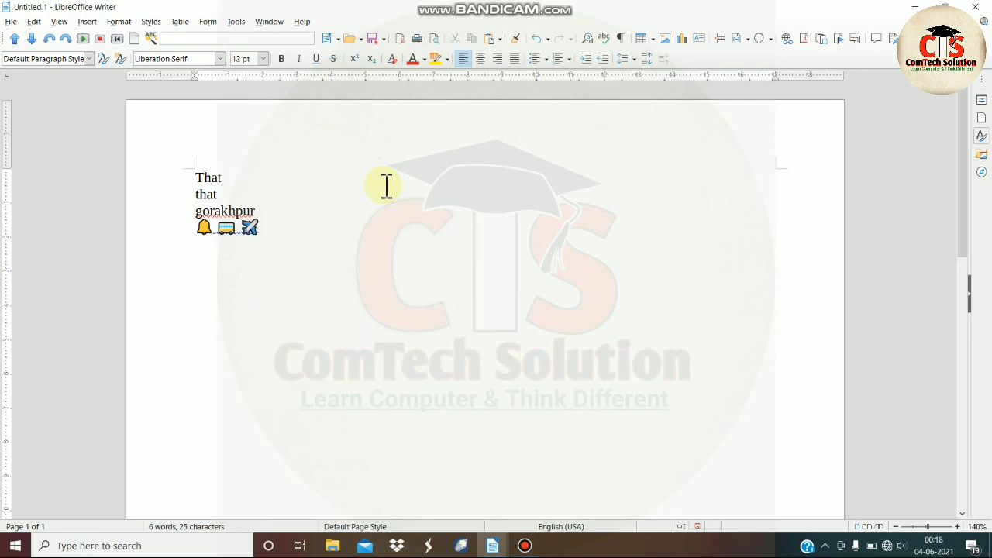